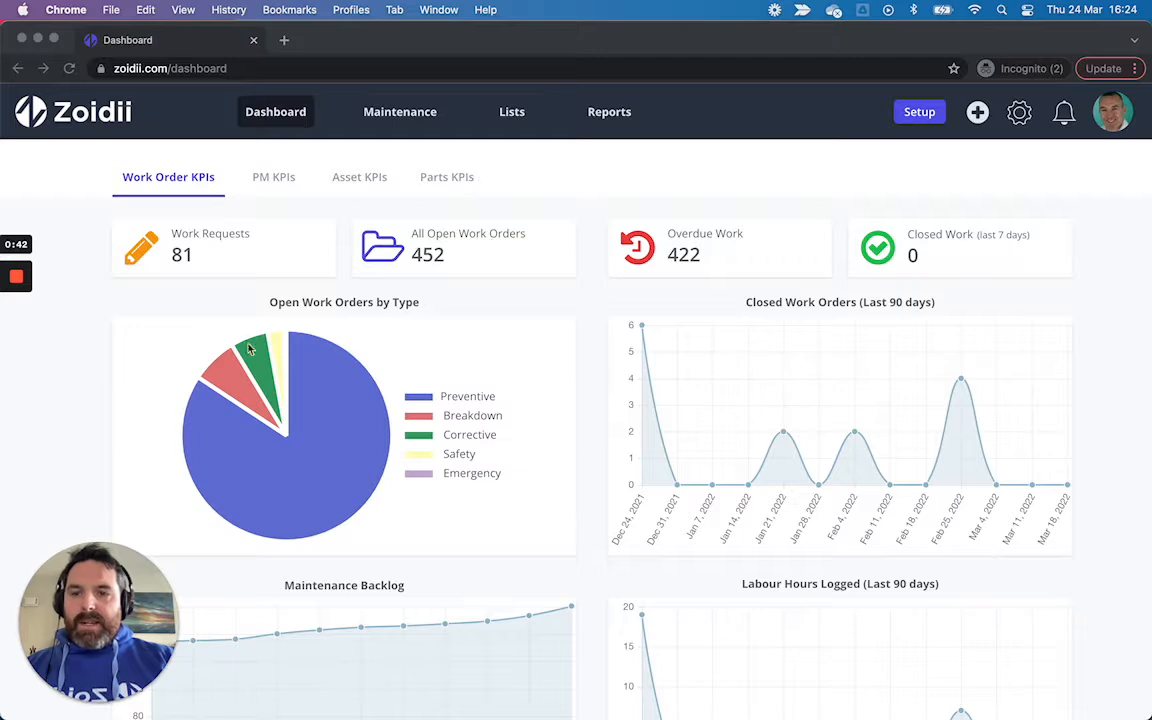
Step: Open the PMs list and start adding a new nested PM
left_click_drag(148, 650, 1102, 644)
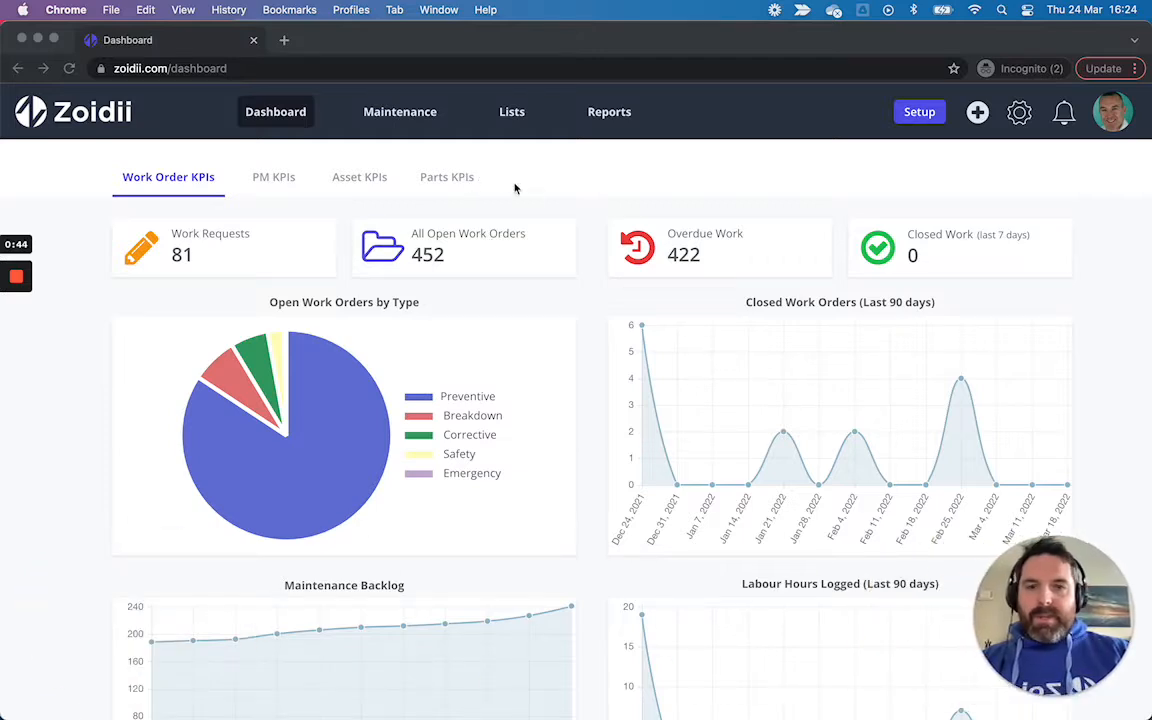
left_click(415, 114)
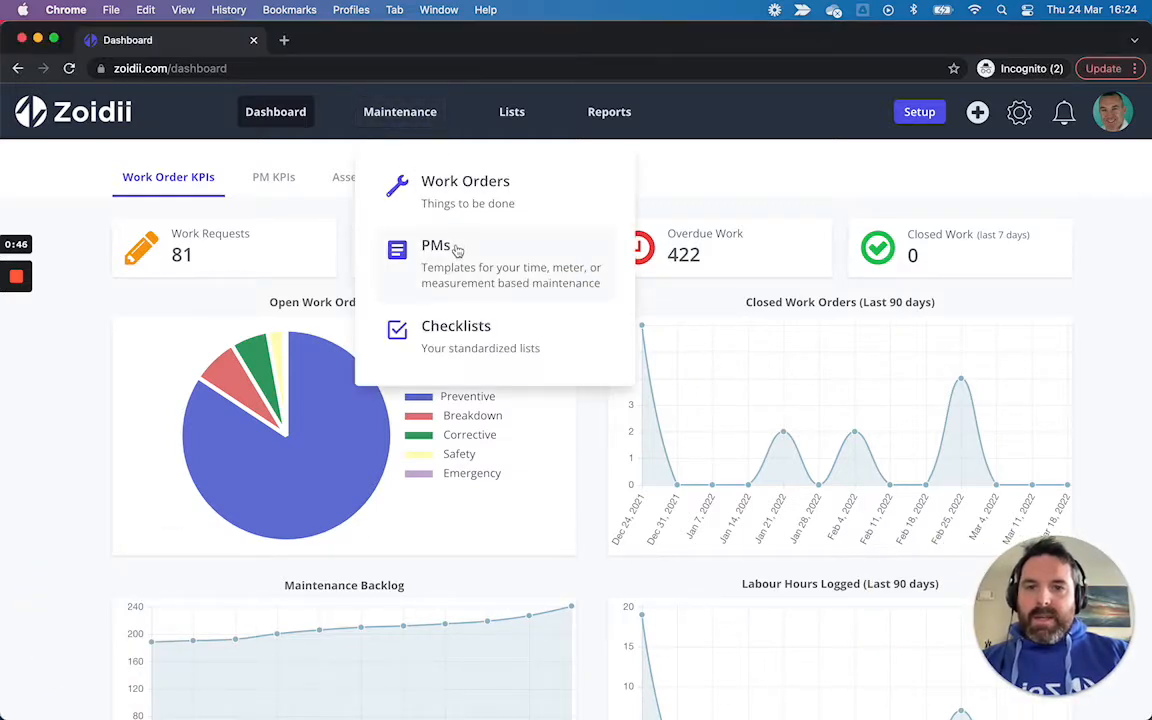
left_click(455, 249)
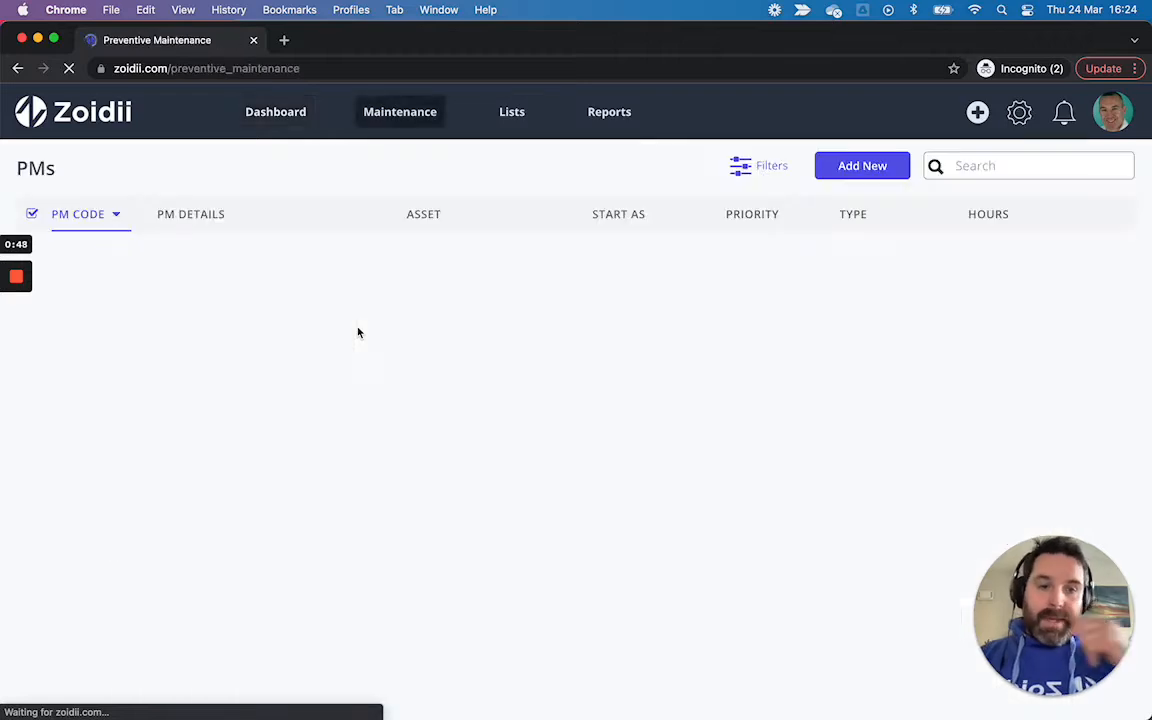
left_click(871, 165)
left_click(802, 265)
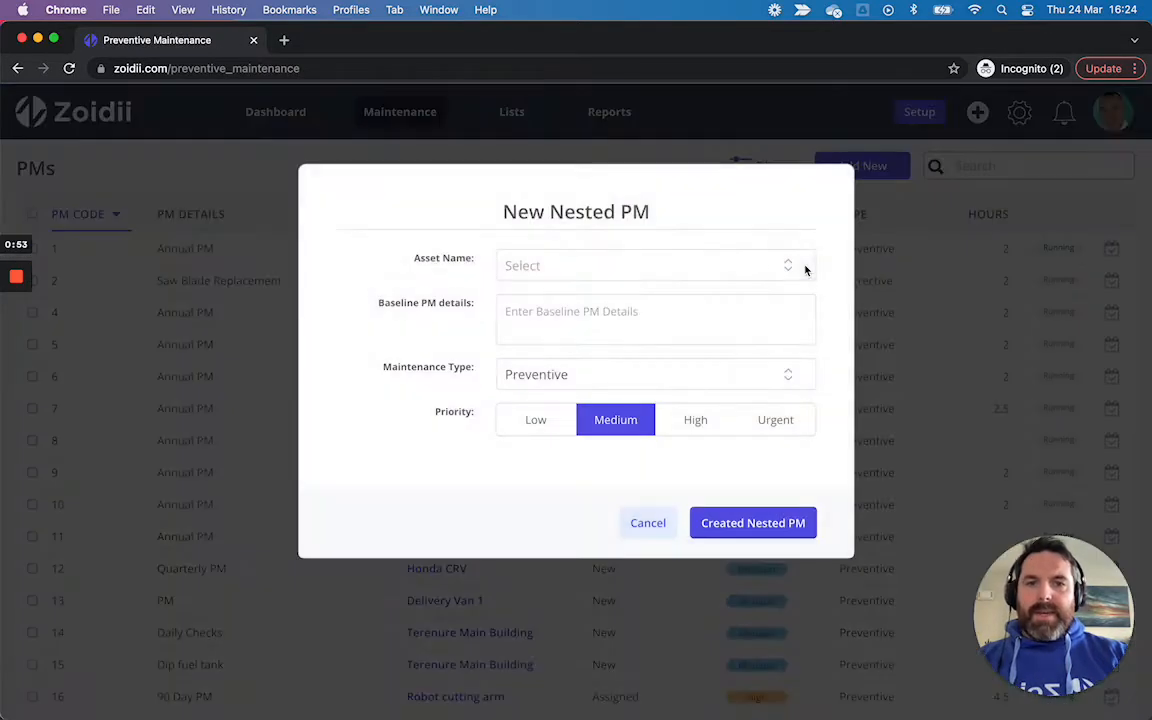
Step: Search the asset list for haa and select HAAS CNC Machine (HAS-002) as the asset
left_click(690, 271)
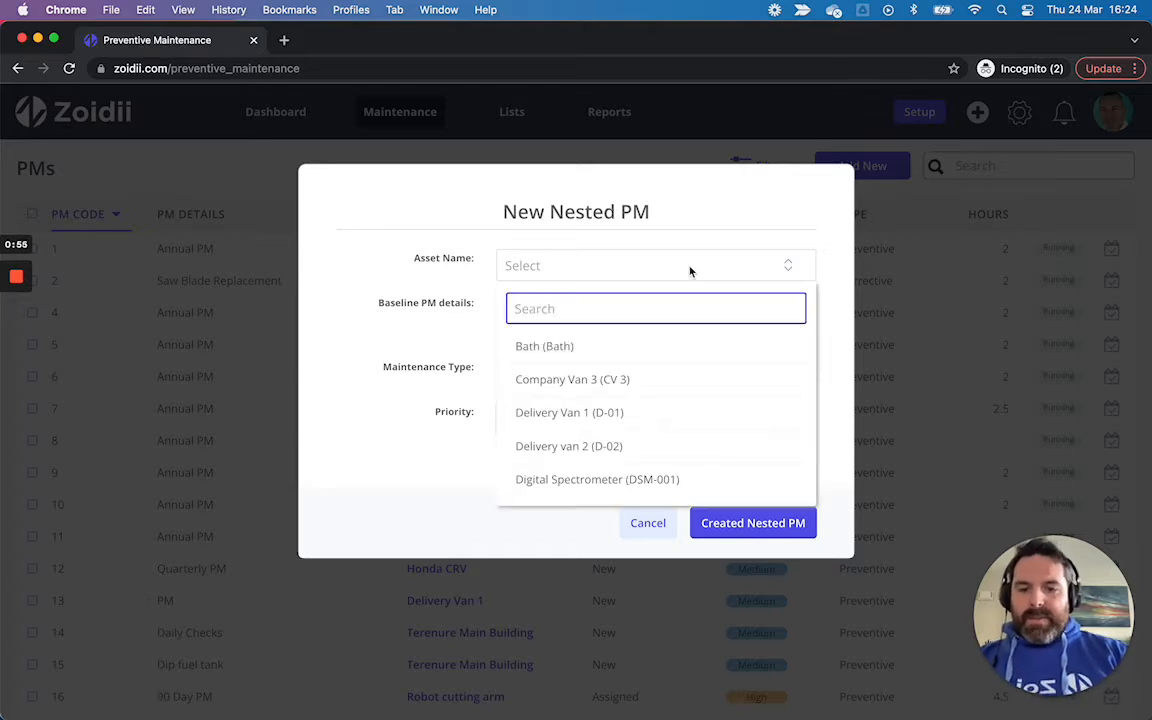
type("haa")
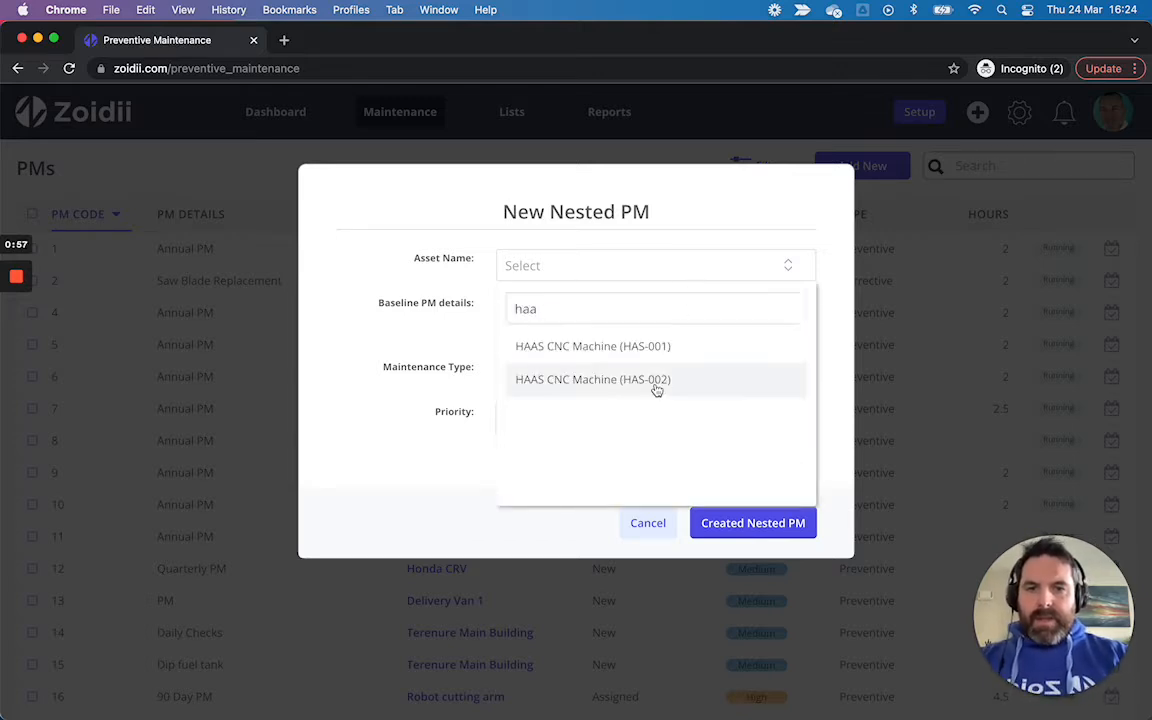
left_click(657, 382)
Step: Enter 250hr PM as the baseline PM details and create the nested PM
left_click(653, 325)
type("250P")
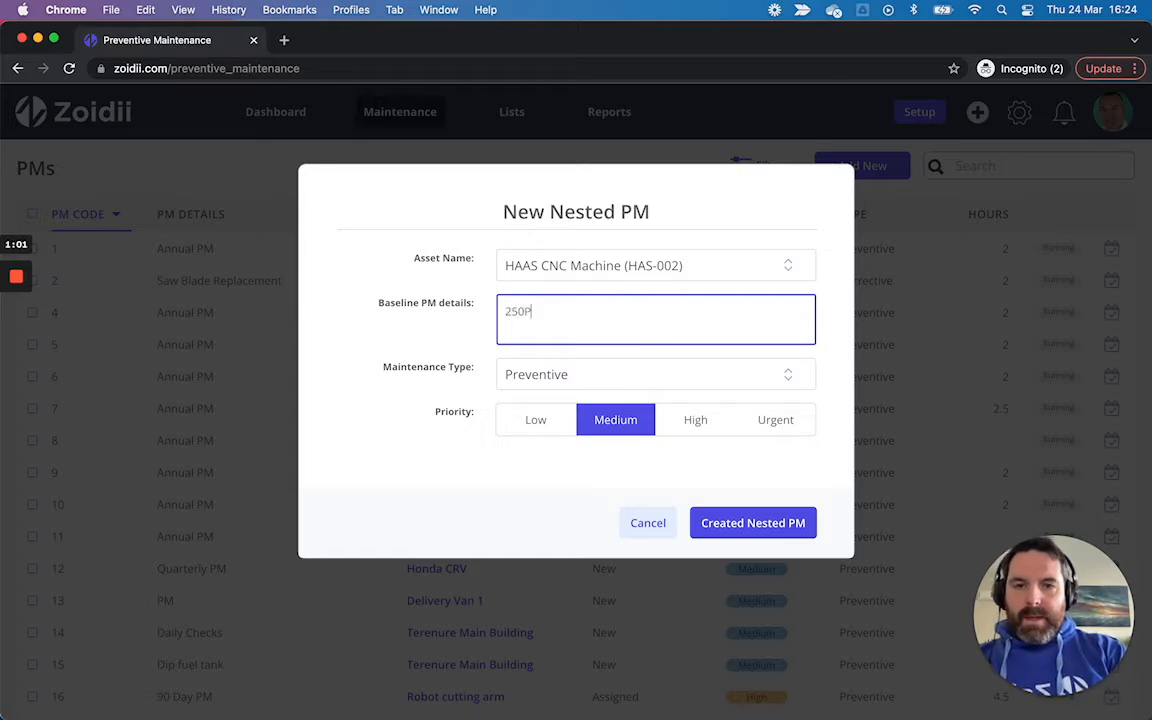
type("M")
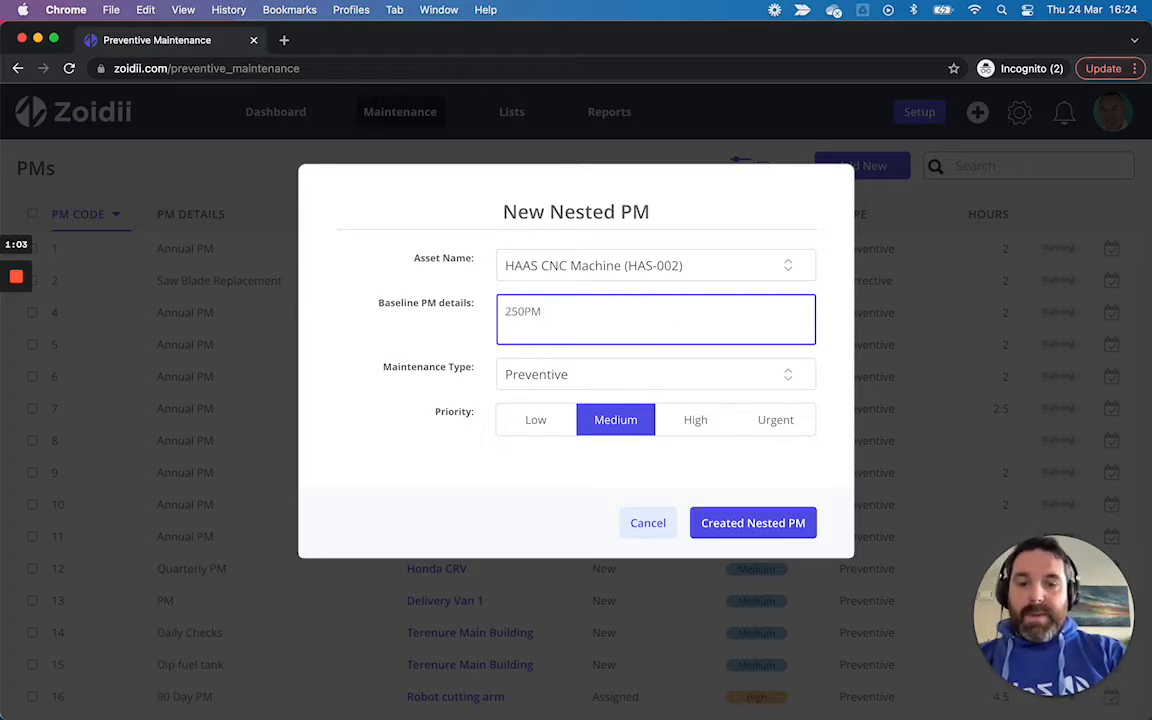
key("BackSpace")
key("BackSpace")
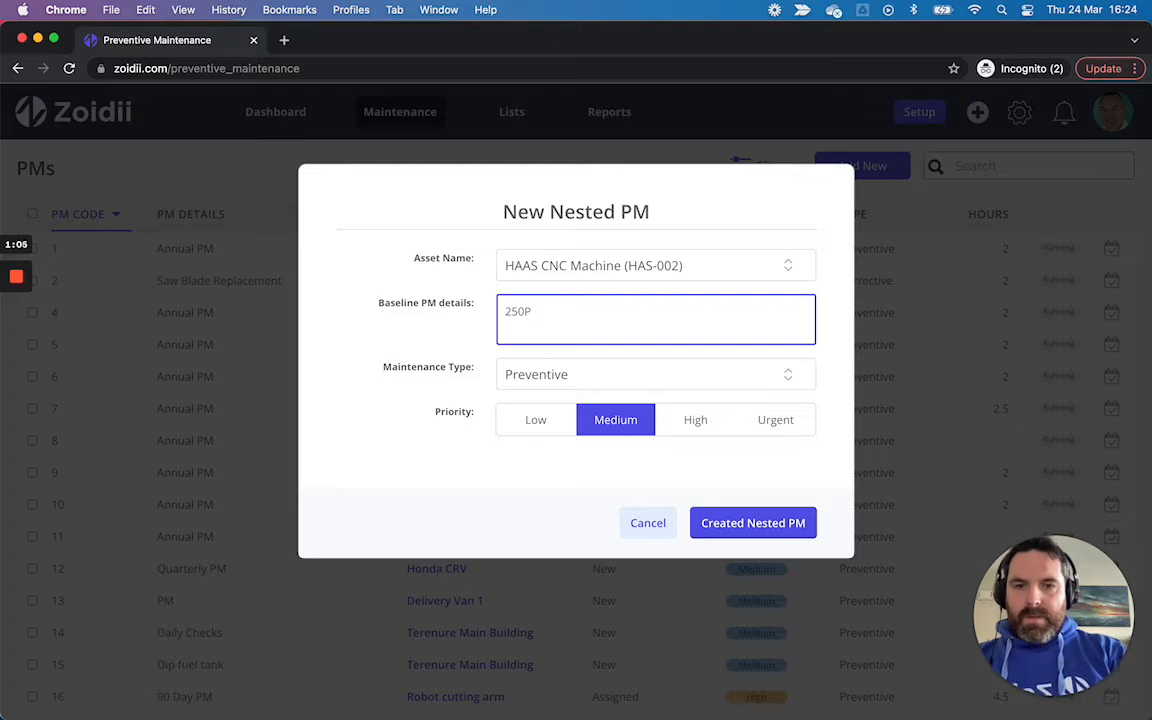
type("hr PM")
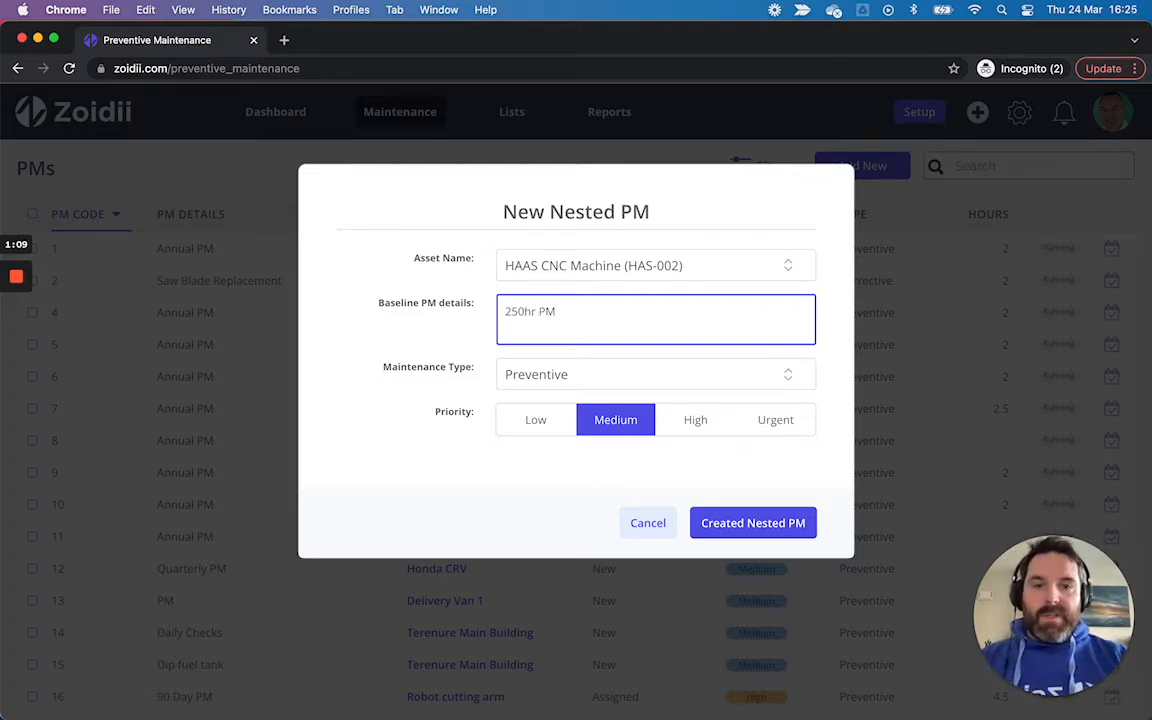
left_click(741, 525)
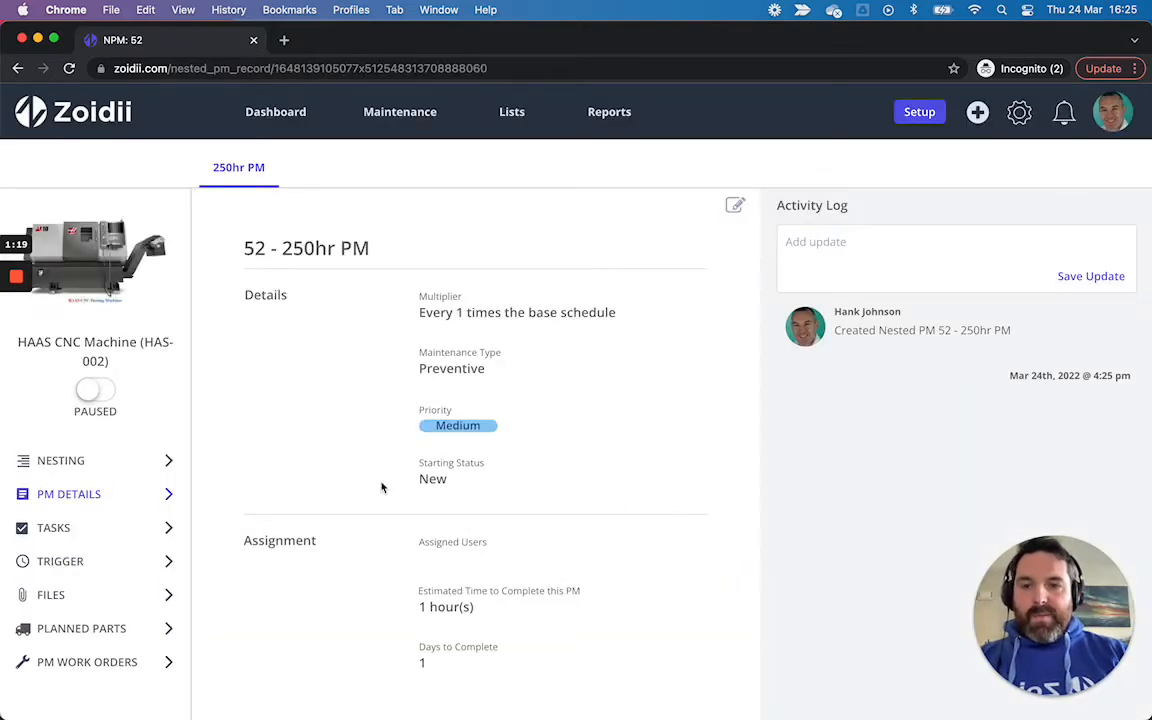
Step: Add a Meter trigger repeating every 250 Hours, floating, first due at 1550, and save it
left_click(85, 563)
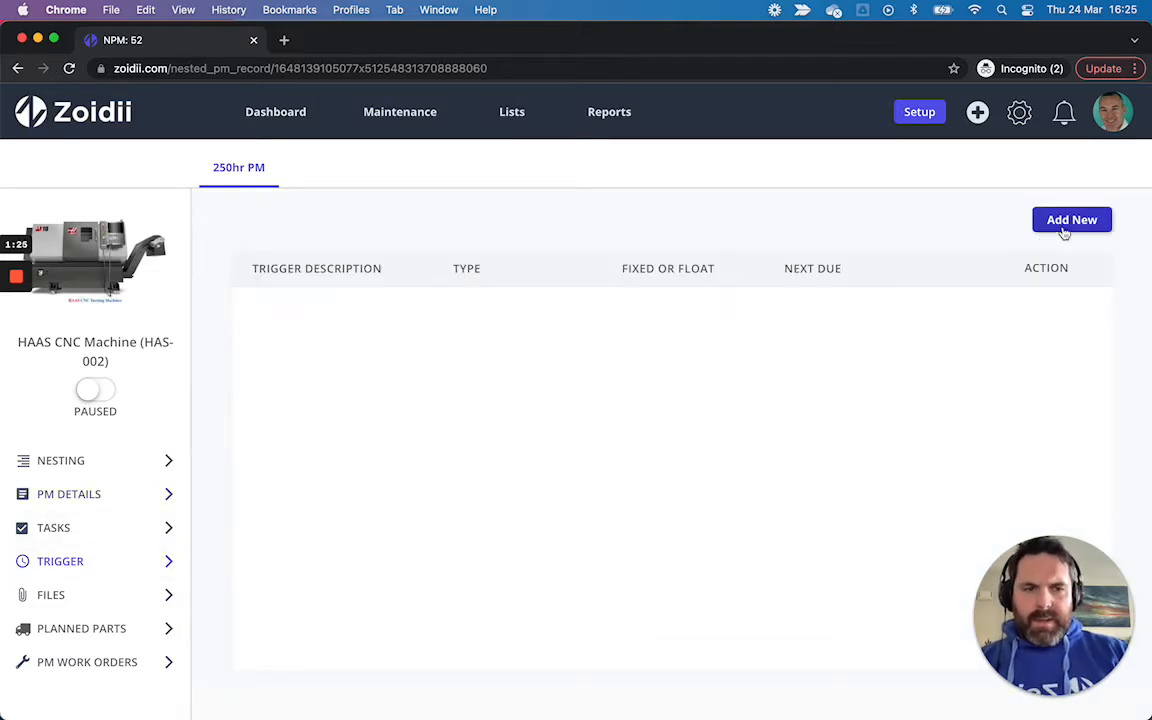
left_click(1098, 224)
left_click(576, 219)
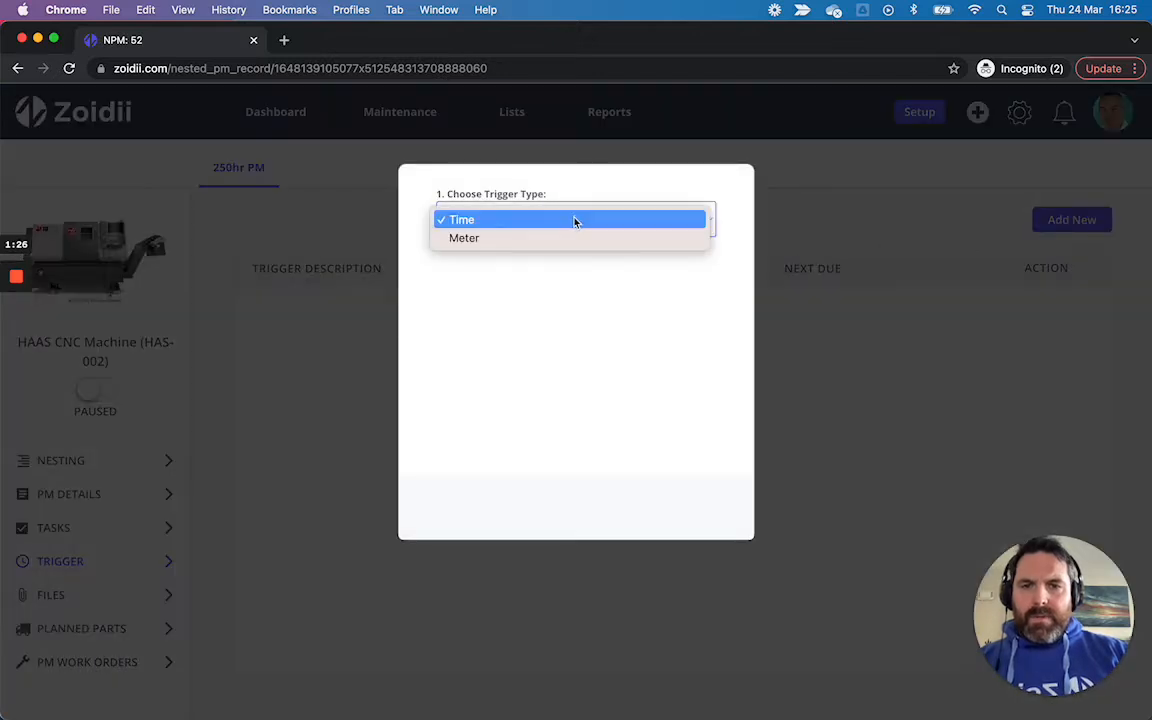
left_click(568, 239)
left_click(445, 297)
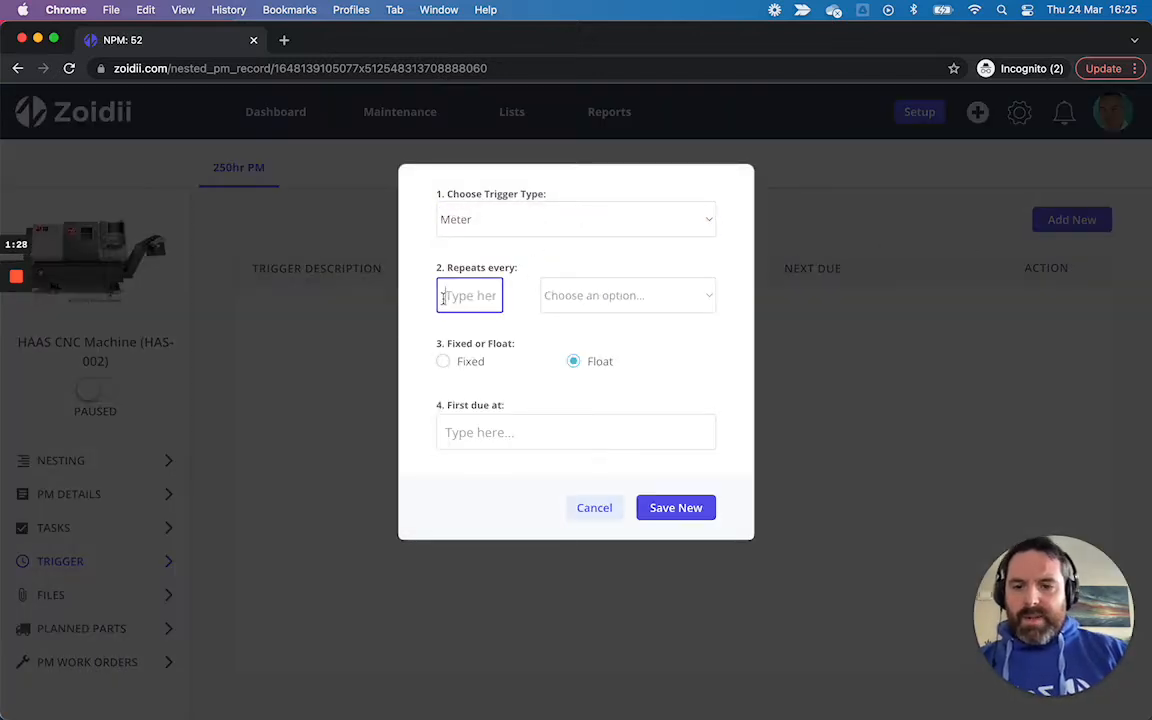
type("250")
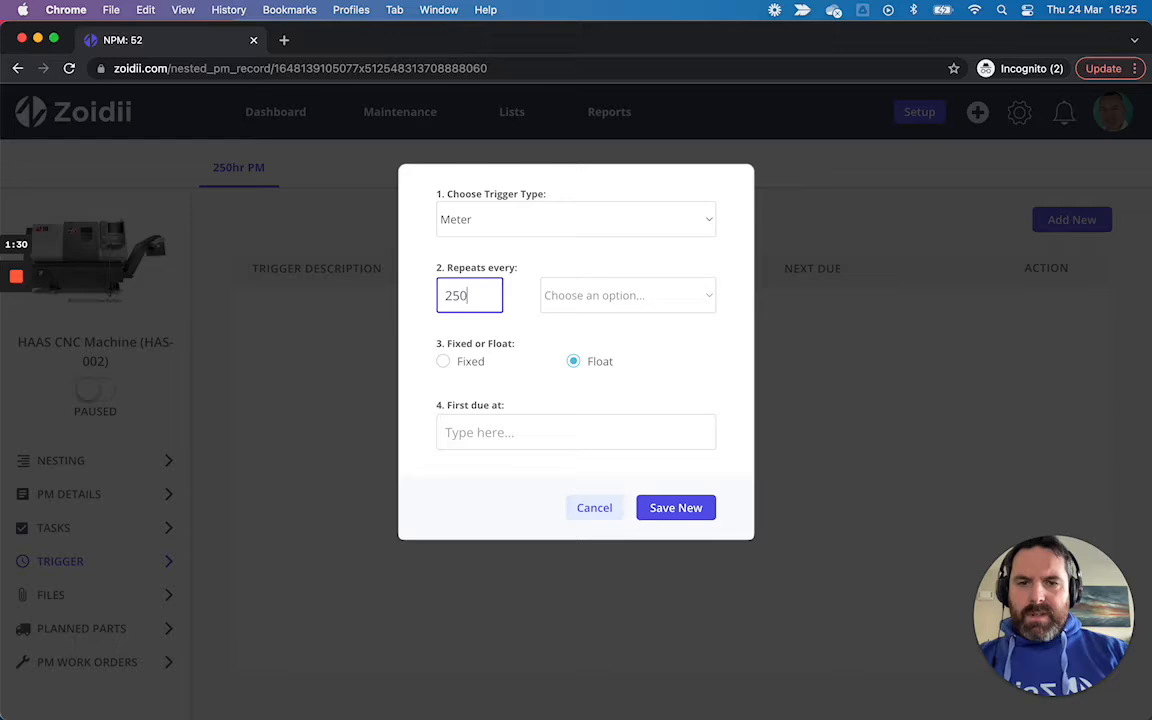
left_click(566, 295)
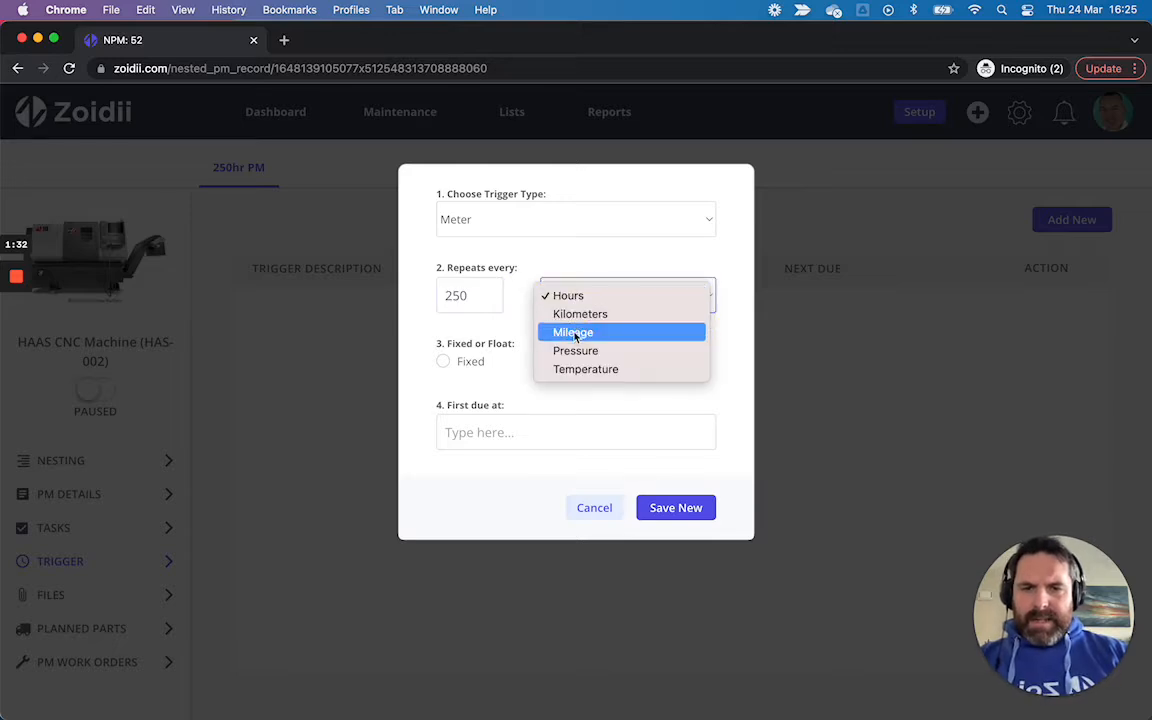
left_click(569, 297)
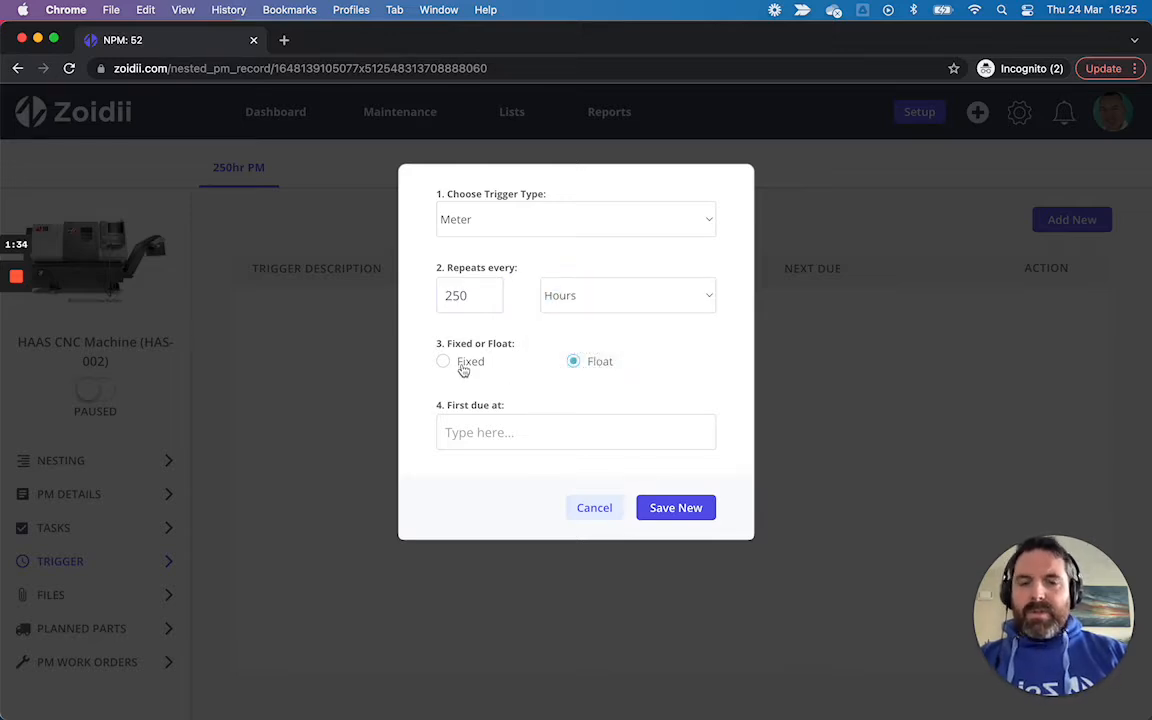
left_click(505, 442)
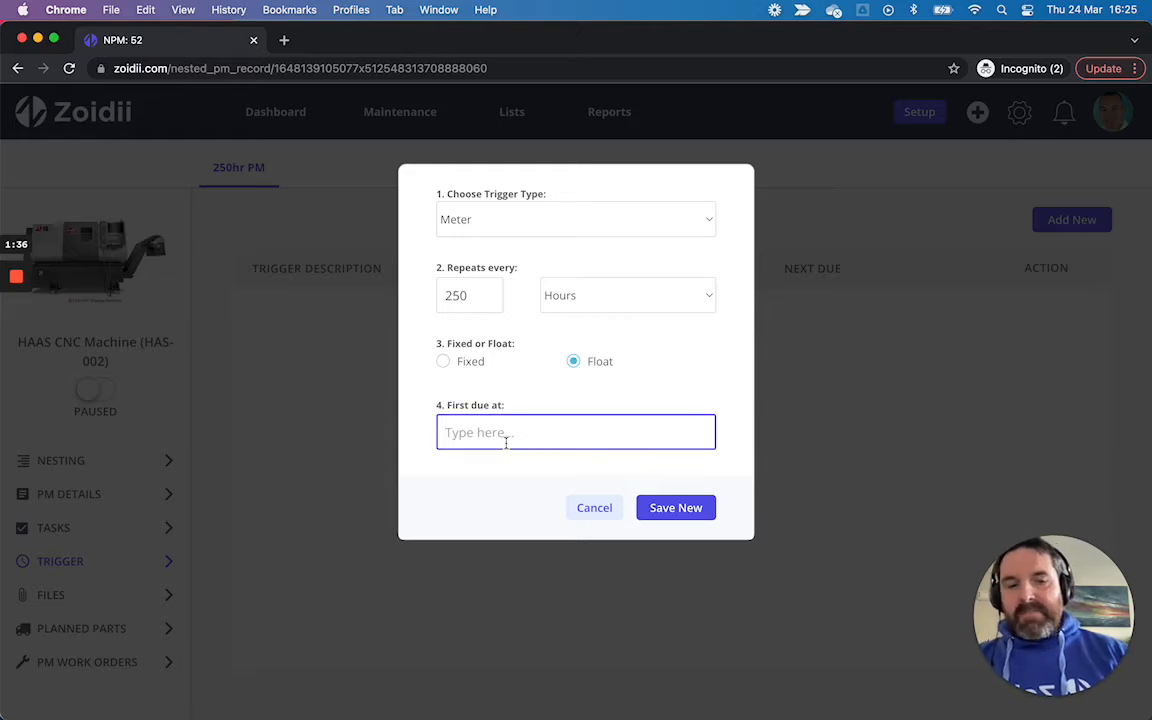
type("1550")
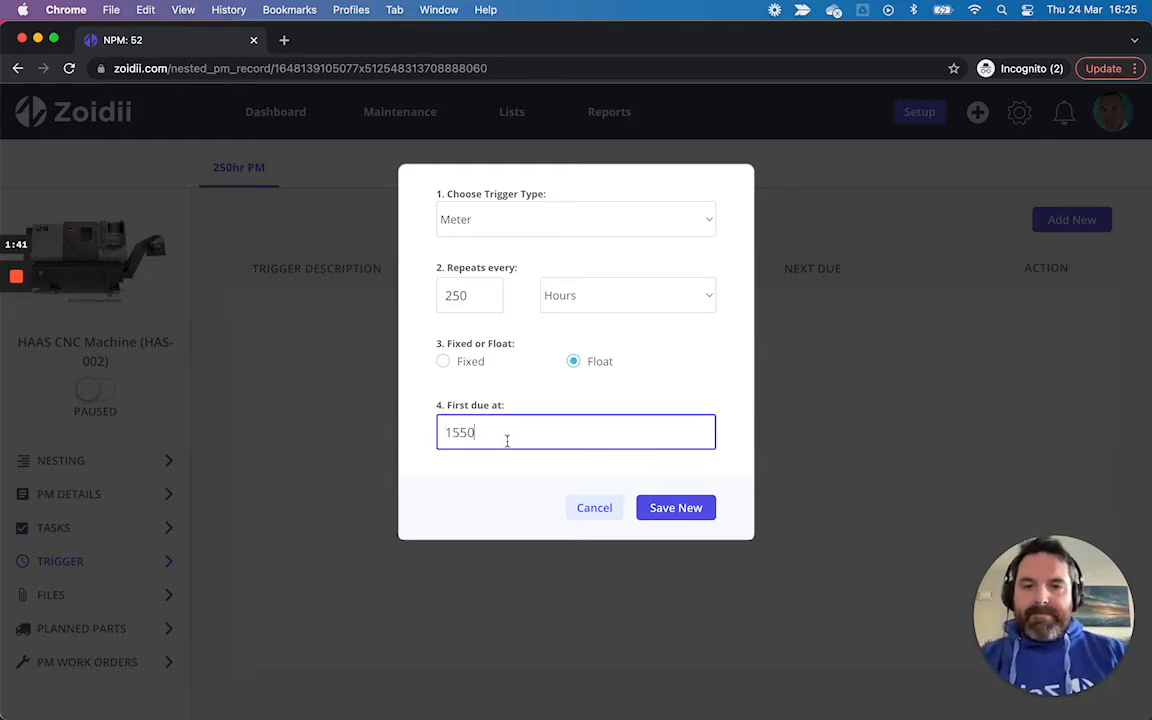
left_click(661, 508)
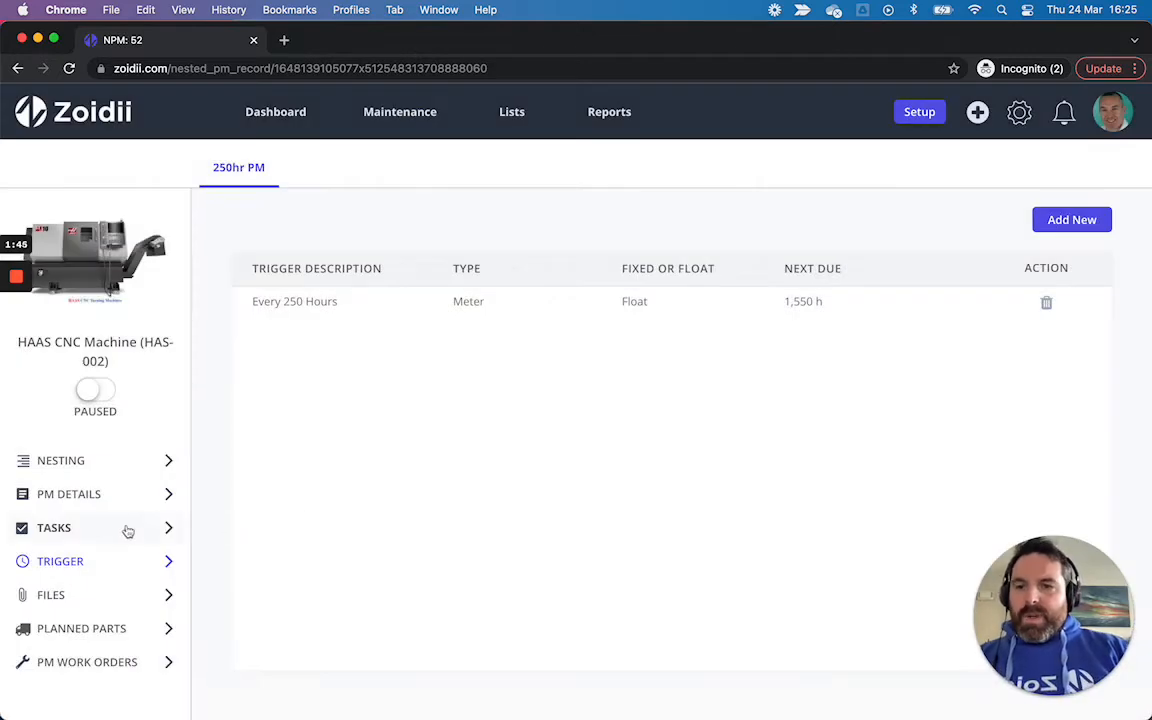
Step: Add the Haas CNC 250hr PM Checklist to the 250hr PM tasks and save
left_click(127, 531)
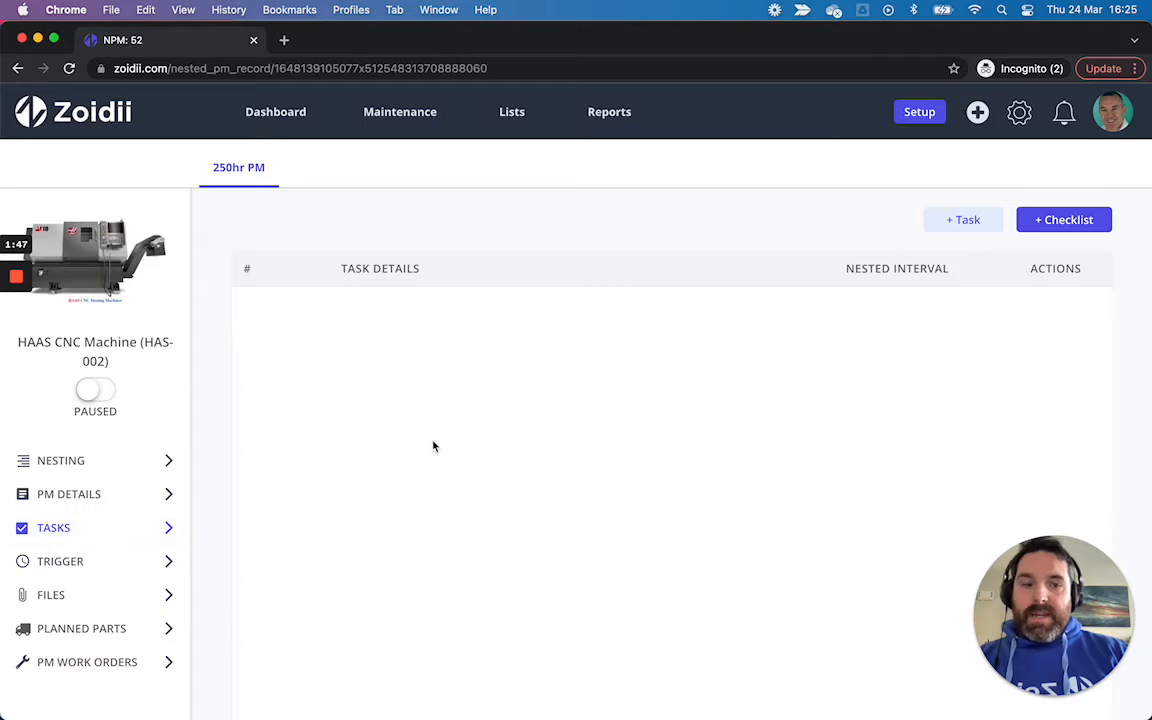
left_click(1077, 225)
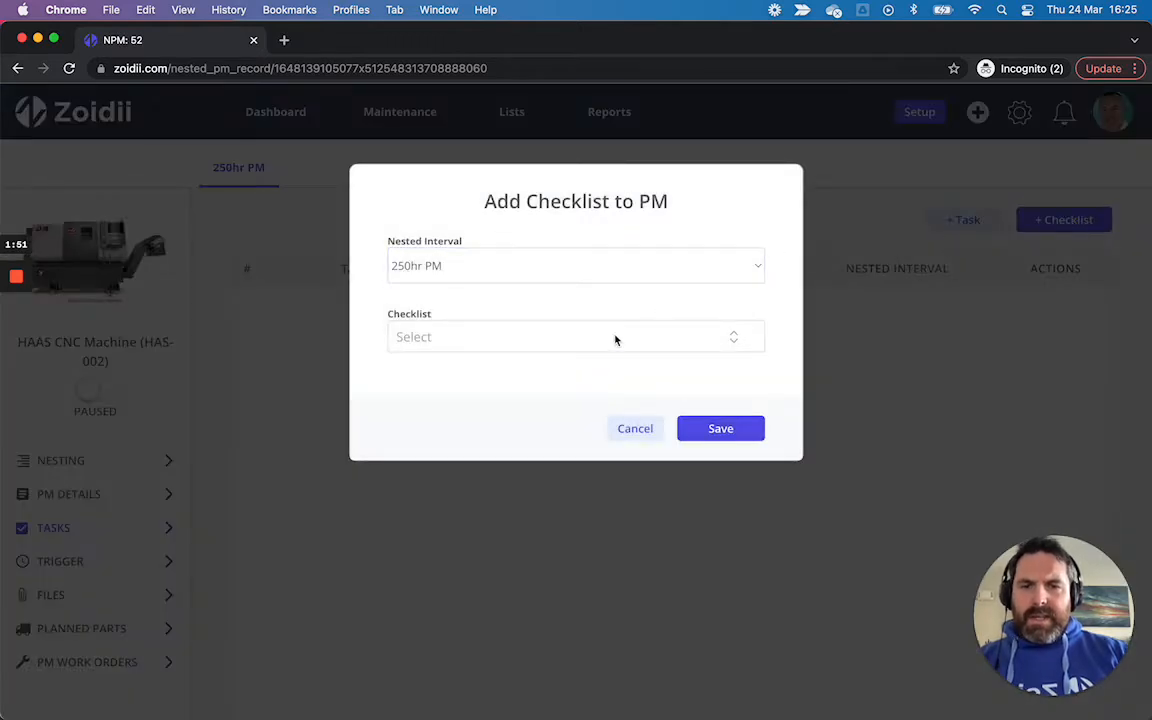
left_click(615, 338)
scroll(589, 424, "down", 3)
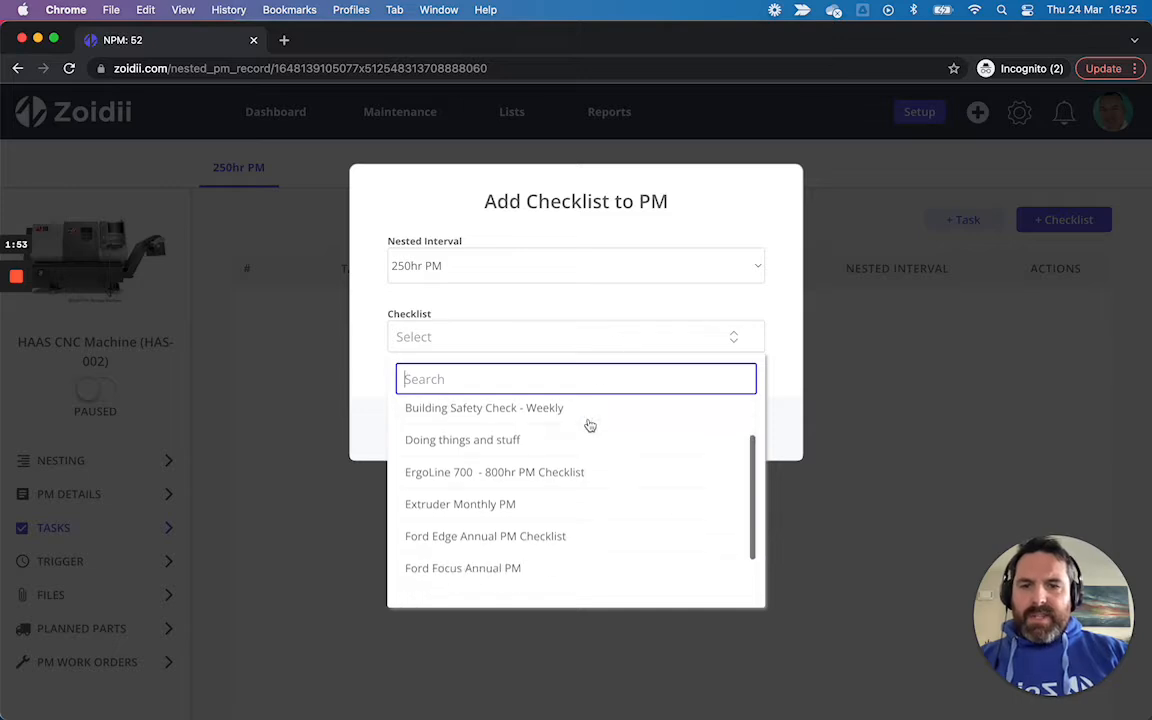
scroll(585, 426, "down", 2)
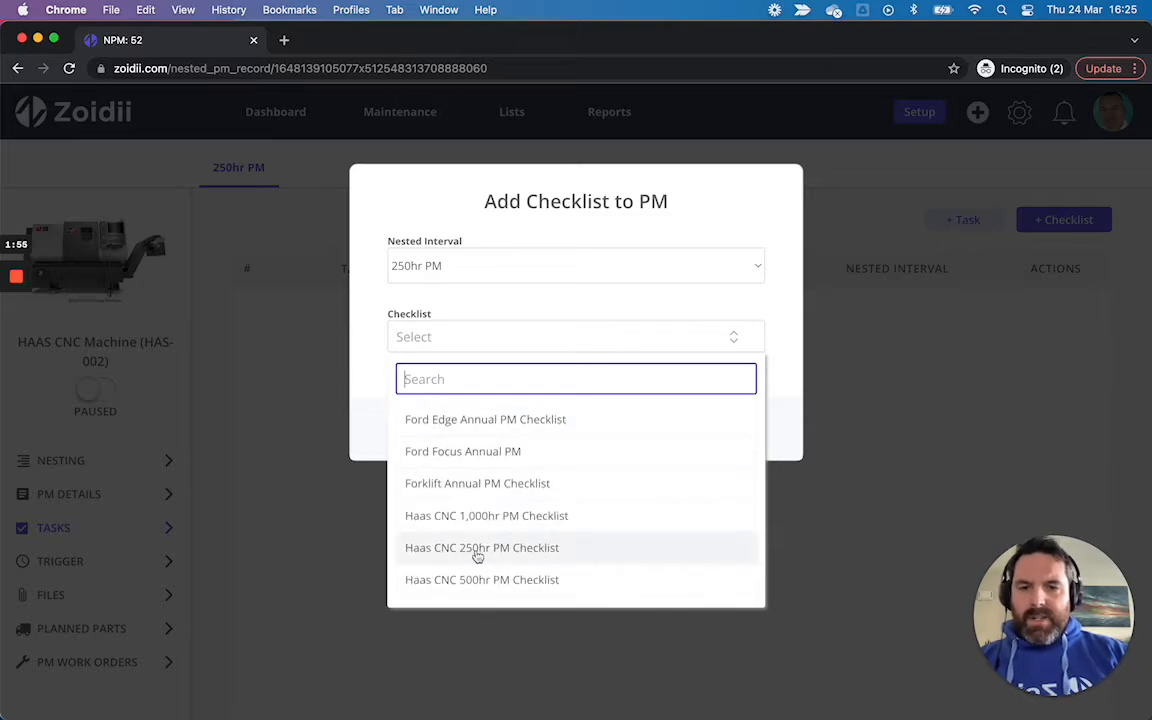
left_click(517, 553)
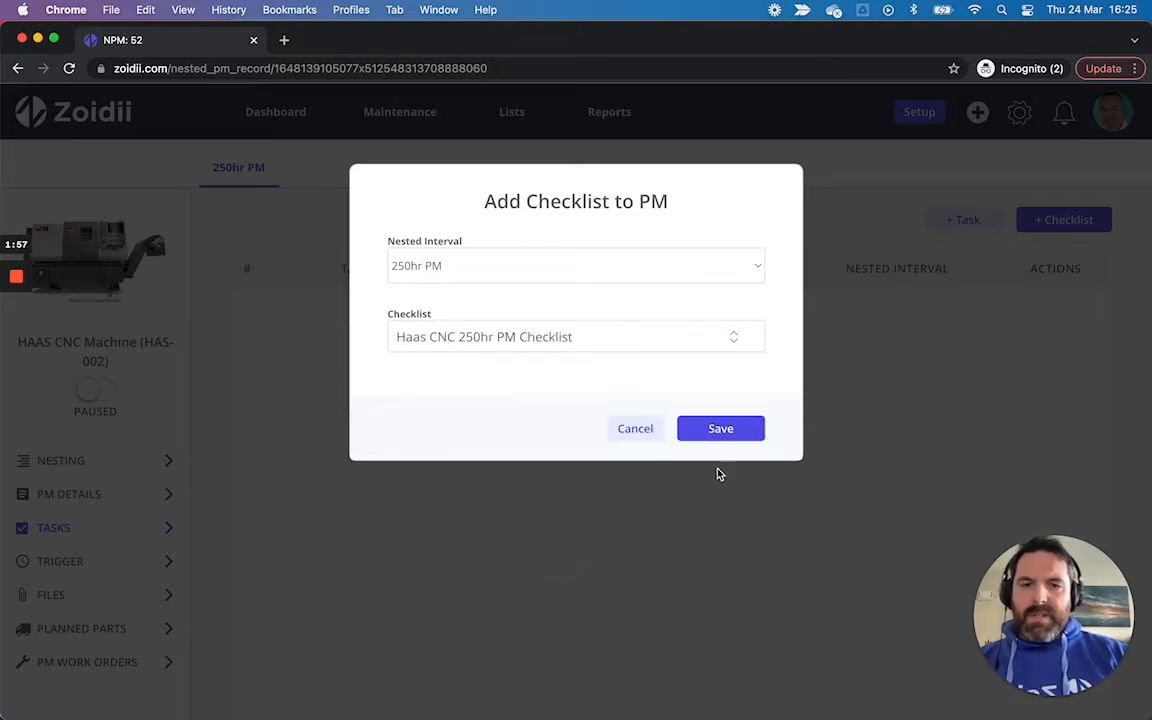
left_click(721, 431)
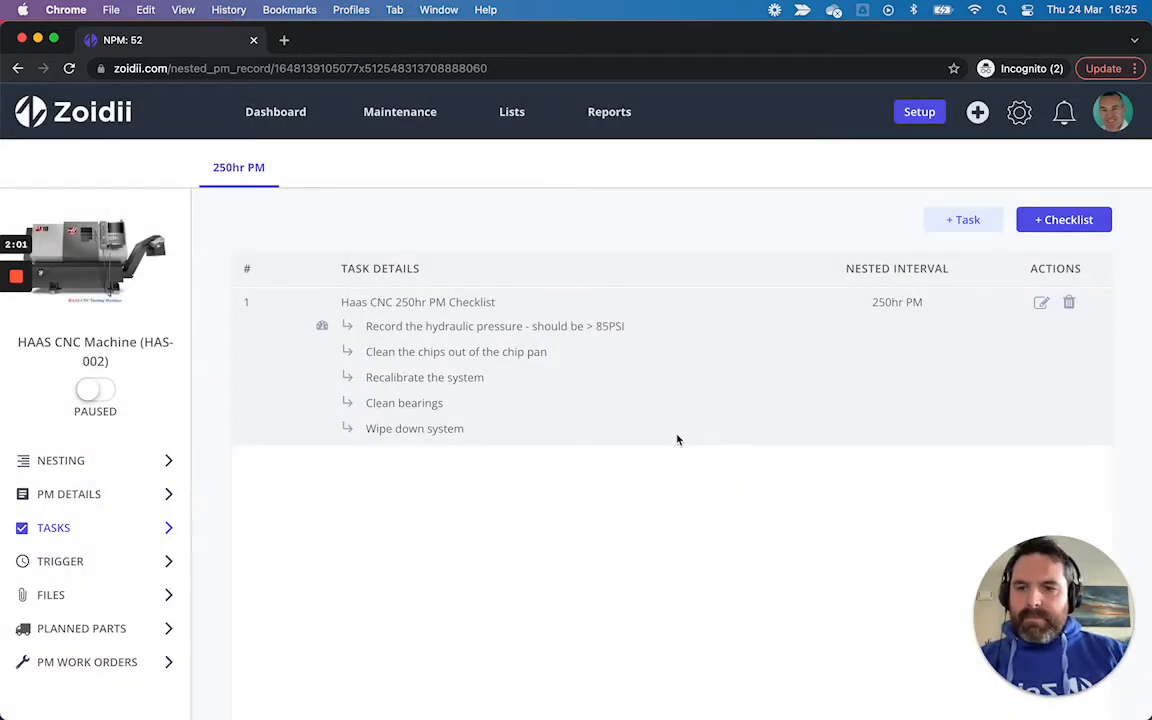
Step: Add Cable flex (12m) from Parts Warehouse as a planned part with quantity 1 and save
left_click(104, 630)
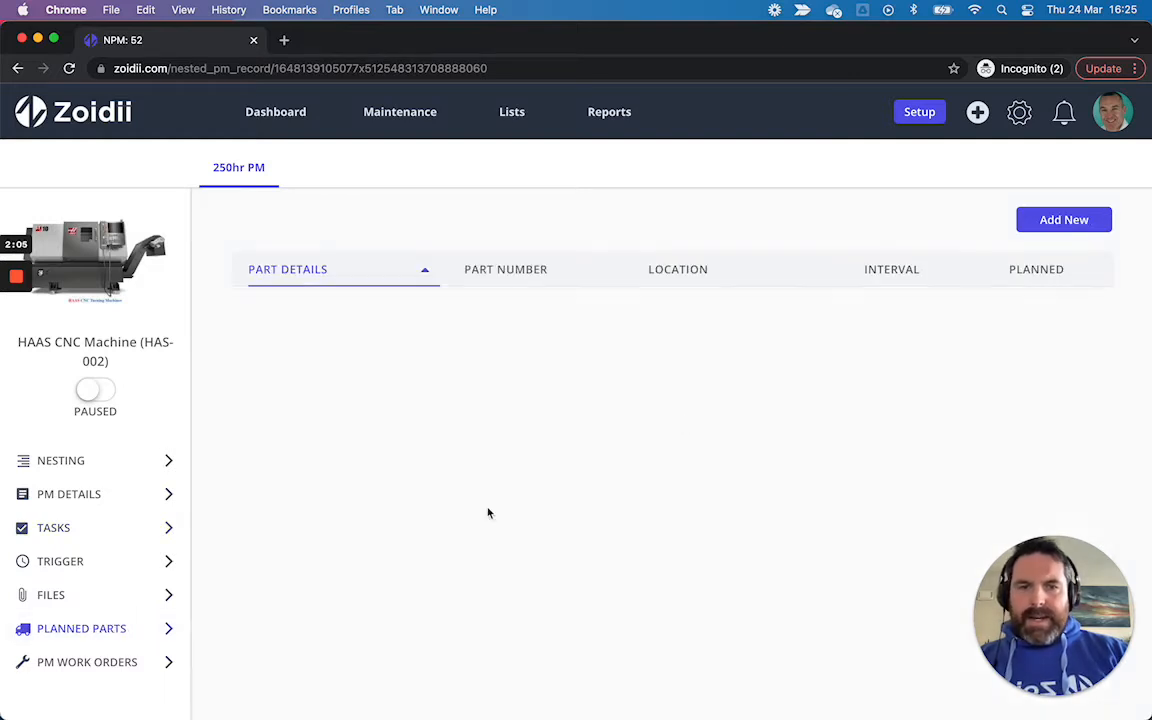
left_click(1047, 224)
left_click(609, 304)
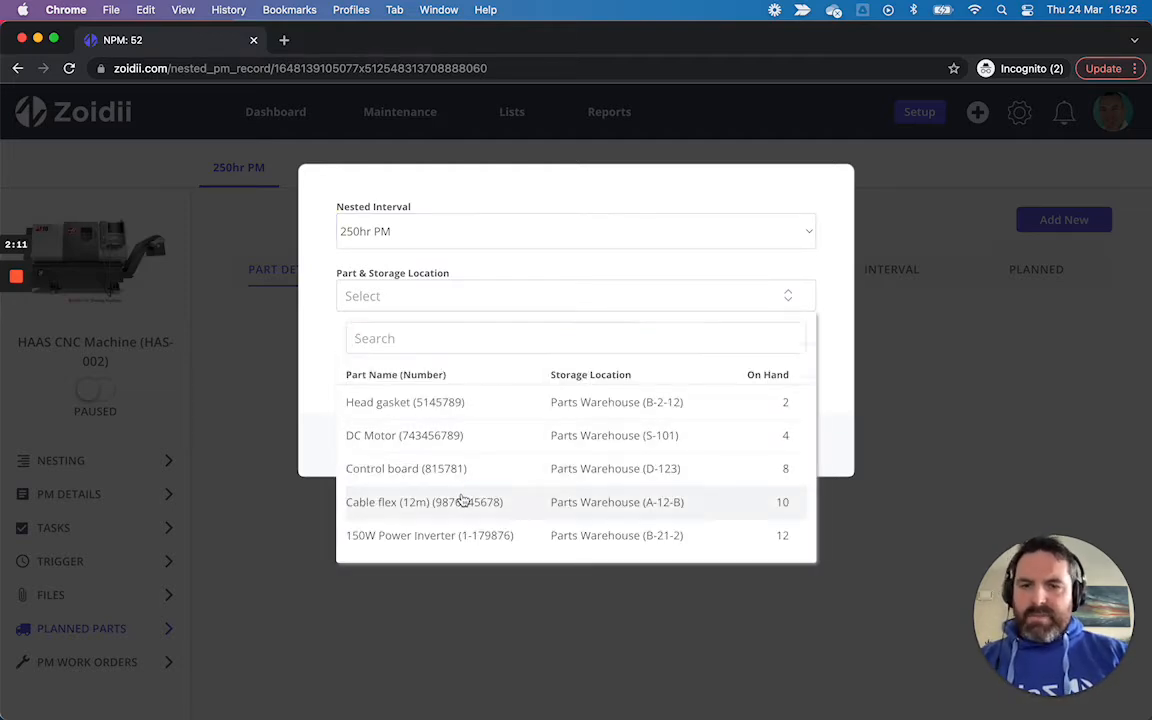
left_click(463, 502)
left_click(440, 362)
type("1")
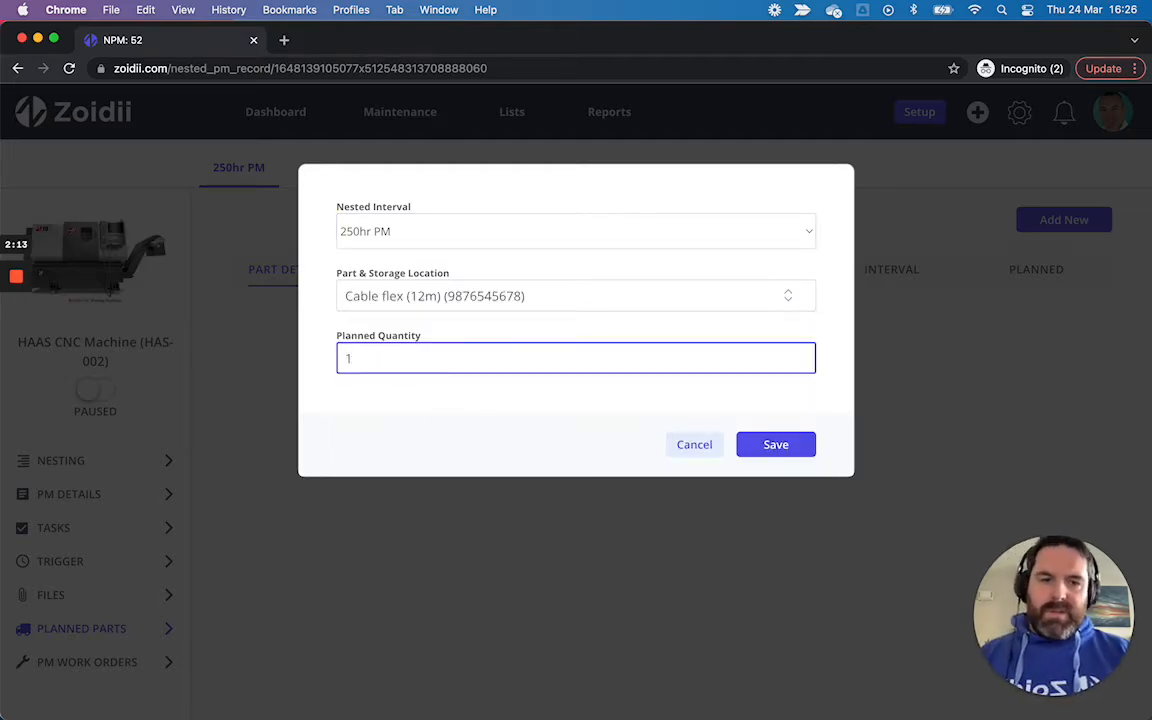
left_click(778, 450)
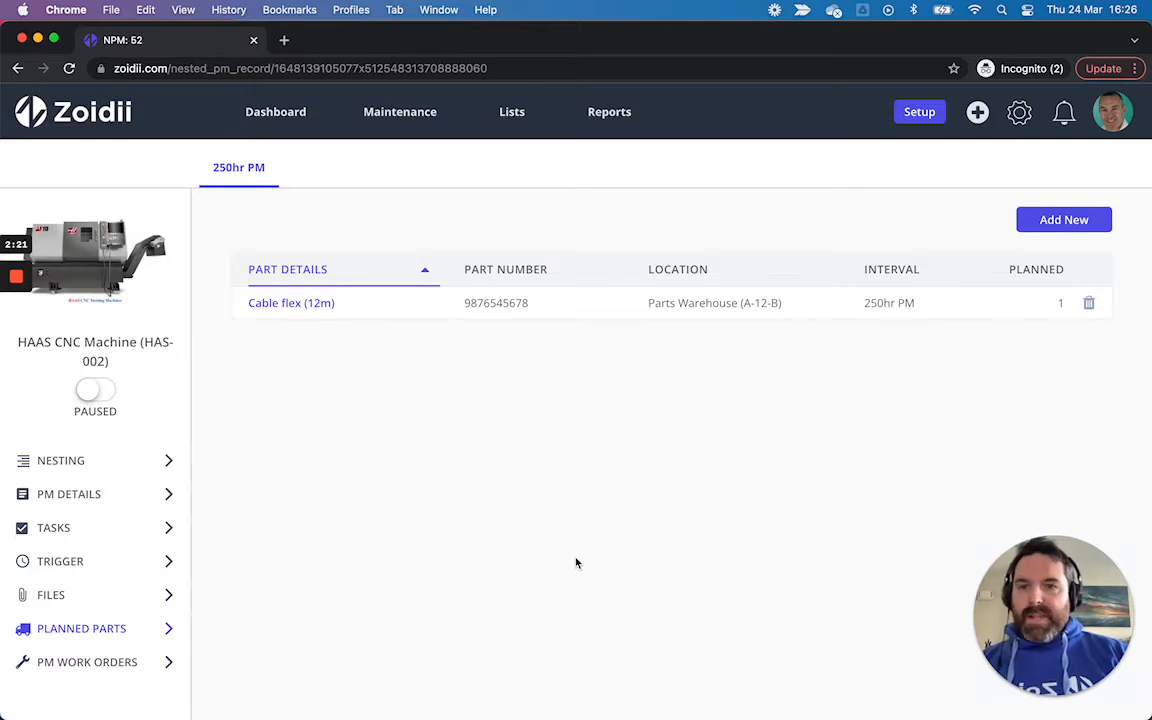
Step: Add a 500hr PM nesting level with a multiplier of 2
left_click(129, 467)
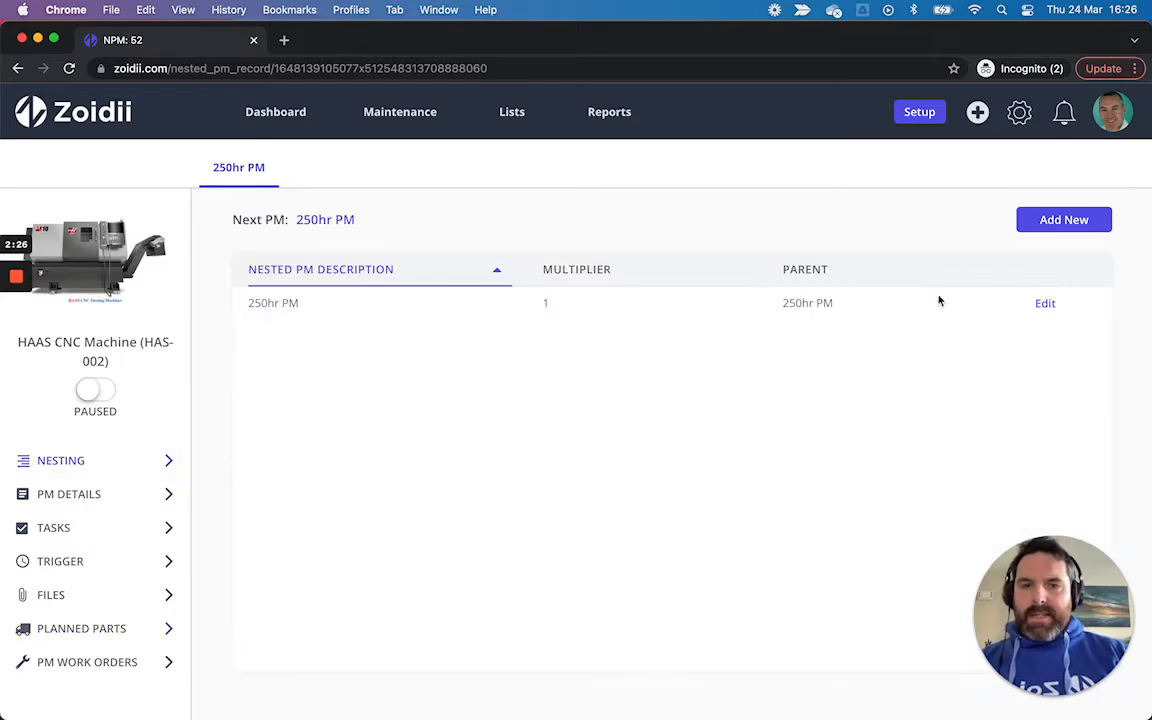
left_click(1064, 221)
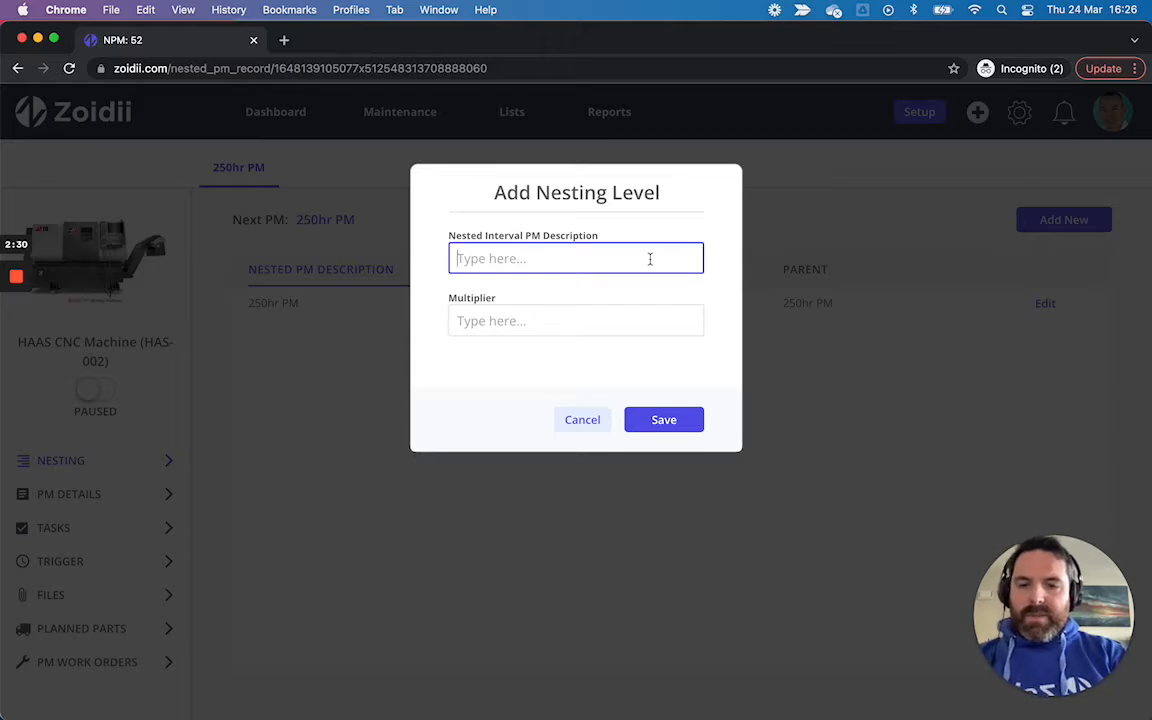
type("500H")
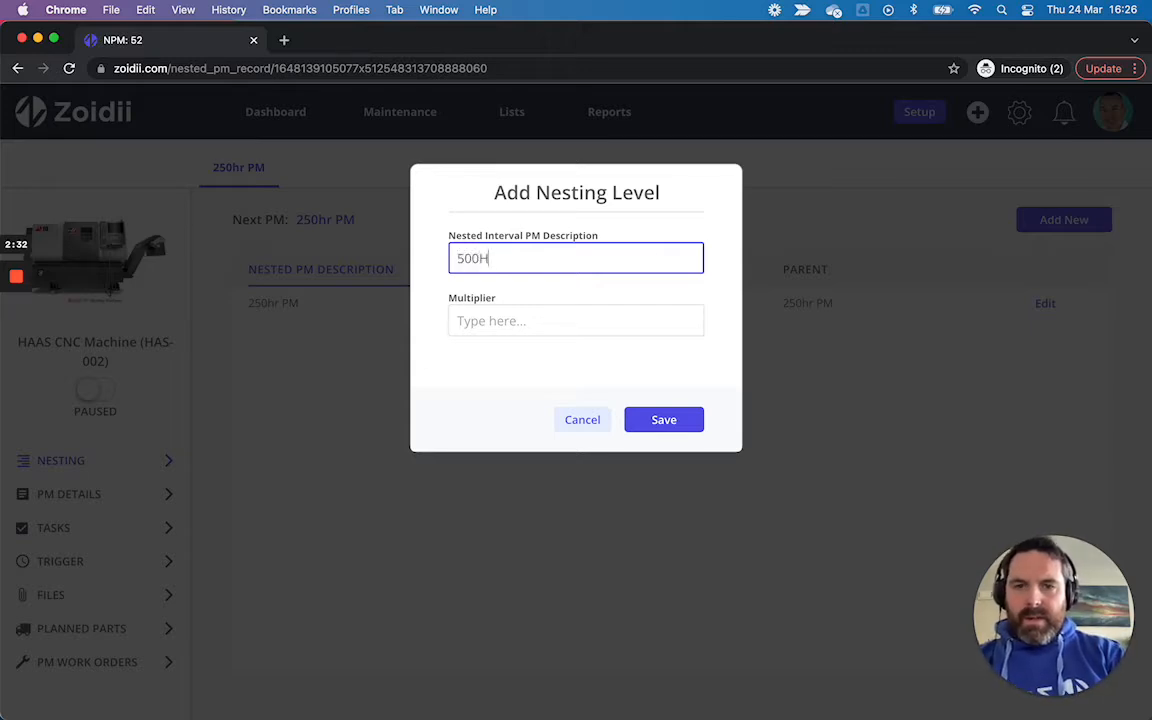
type("r")
key("BackSpace")
type("hr PM")
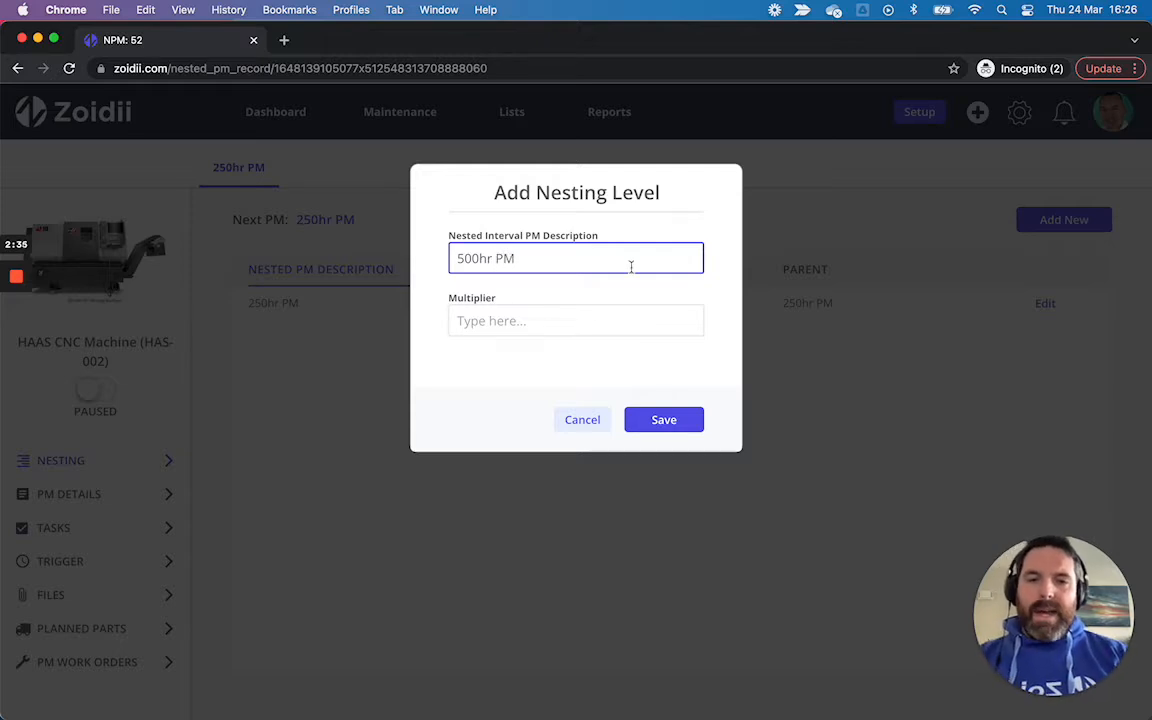
left_click(560, 320)
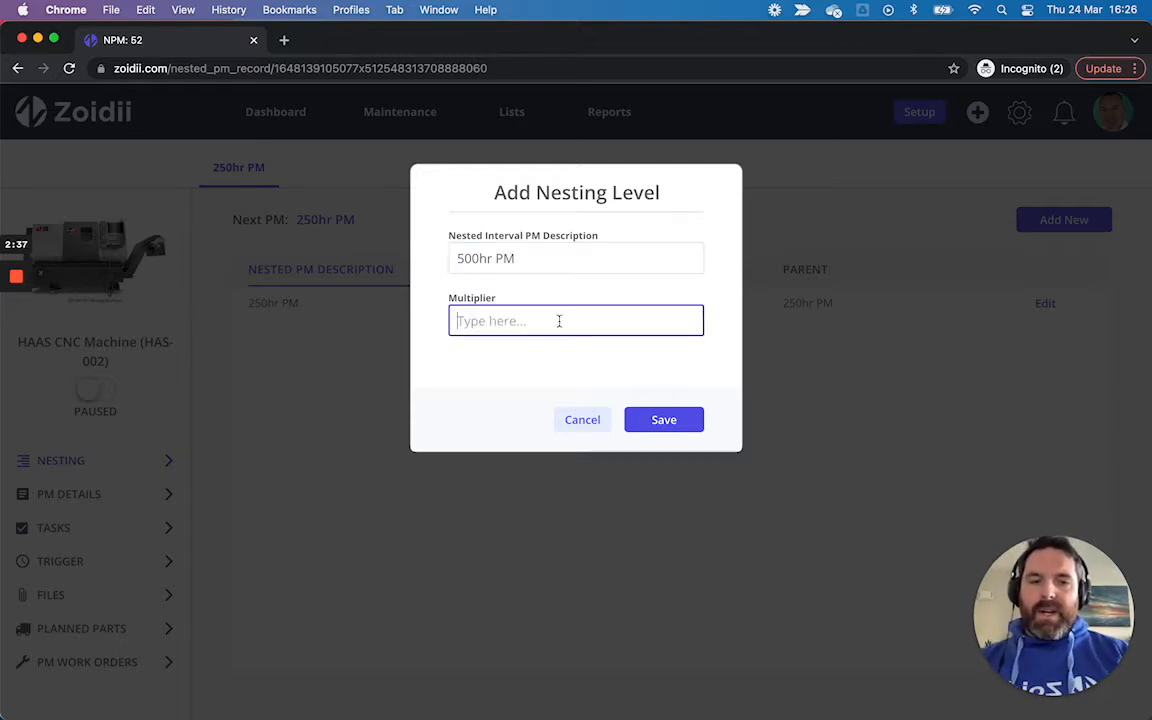
type("2")
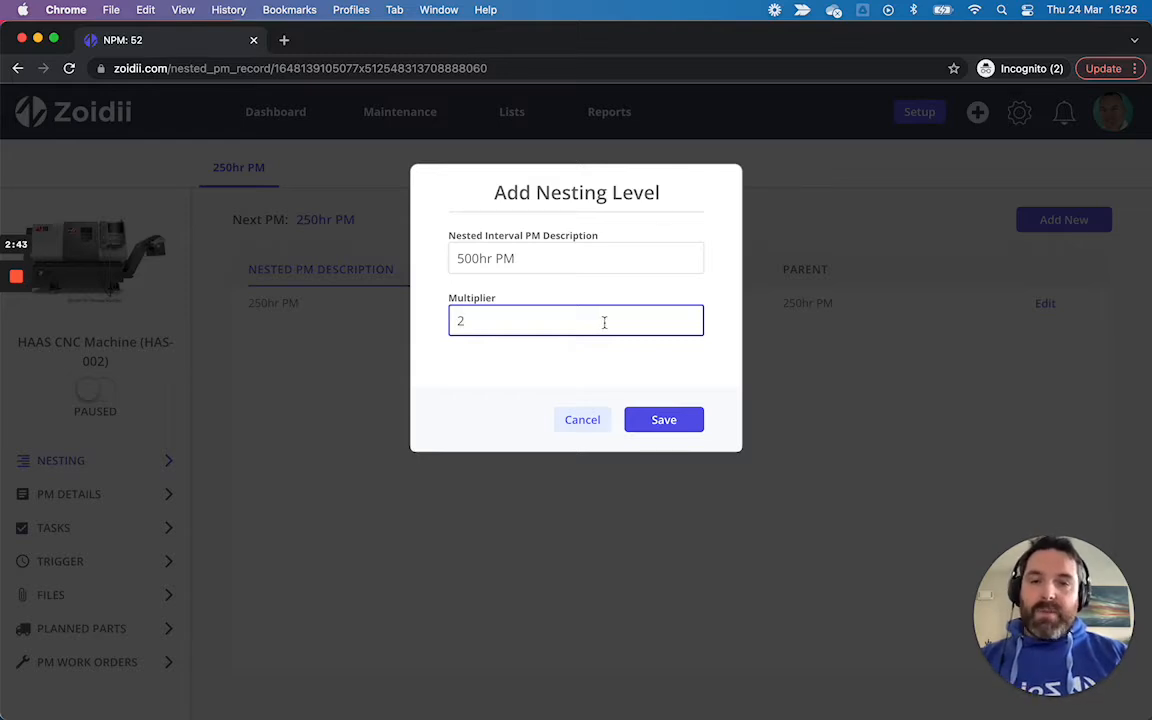
left_click(650, 419)
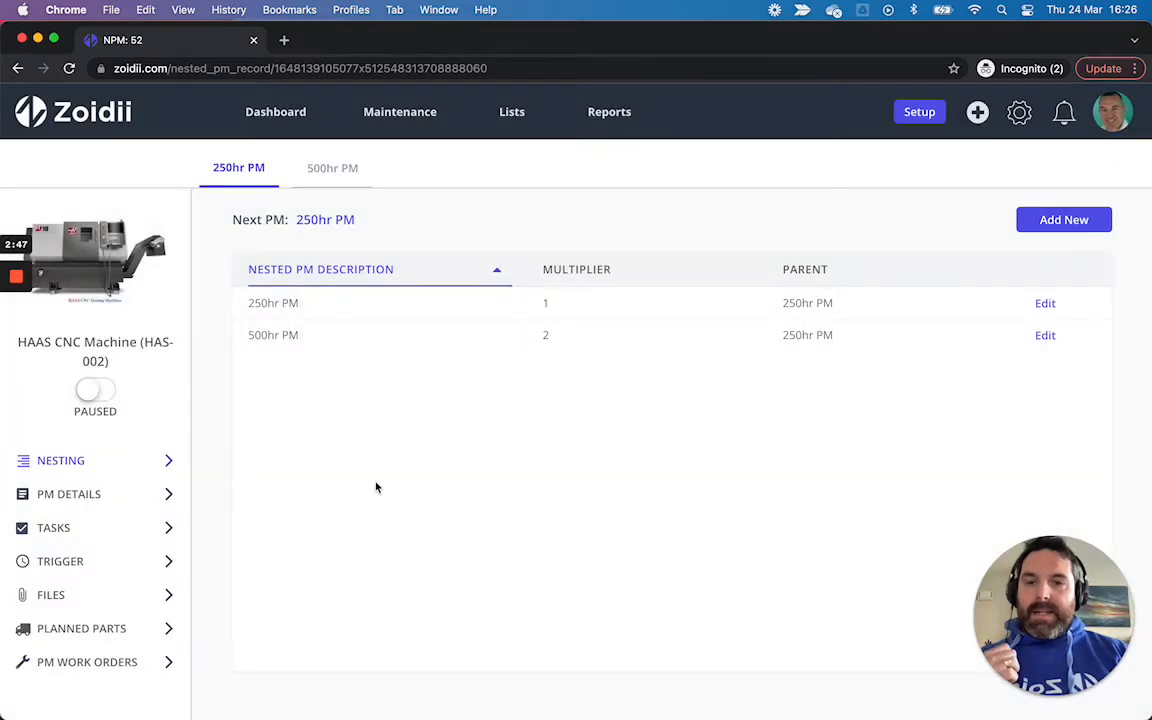
Step: Add a 1000hr PM nesting level with a multiplier of 4
left_click(1075, 222)
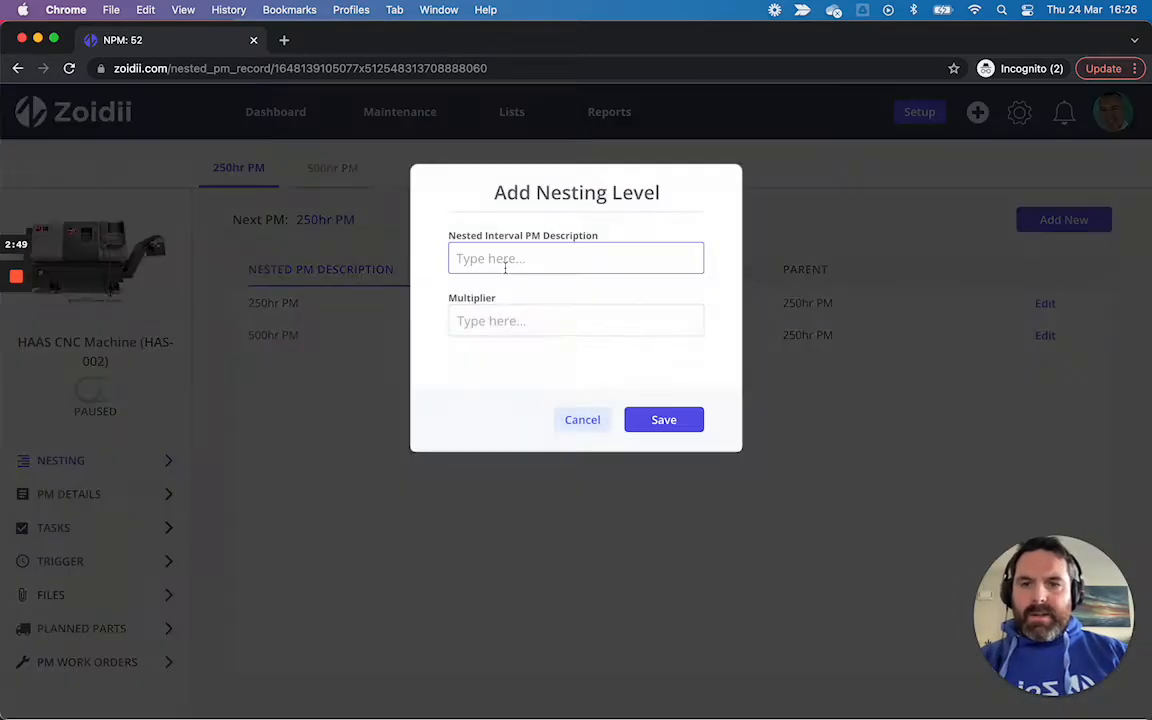
type("1000")
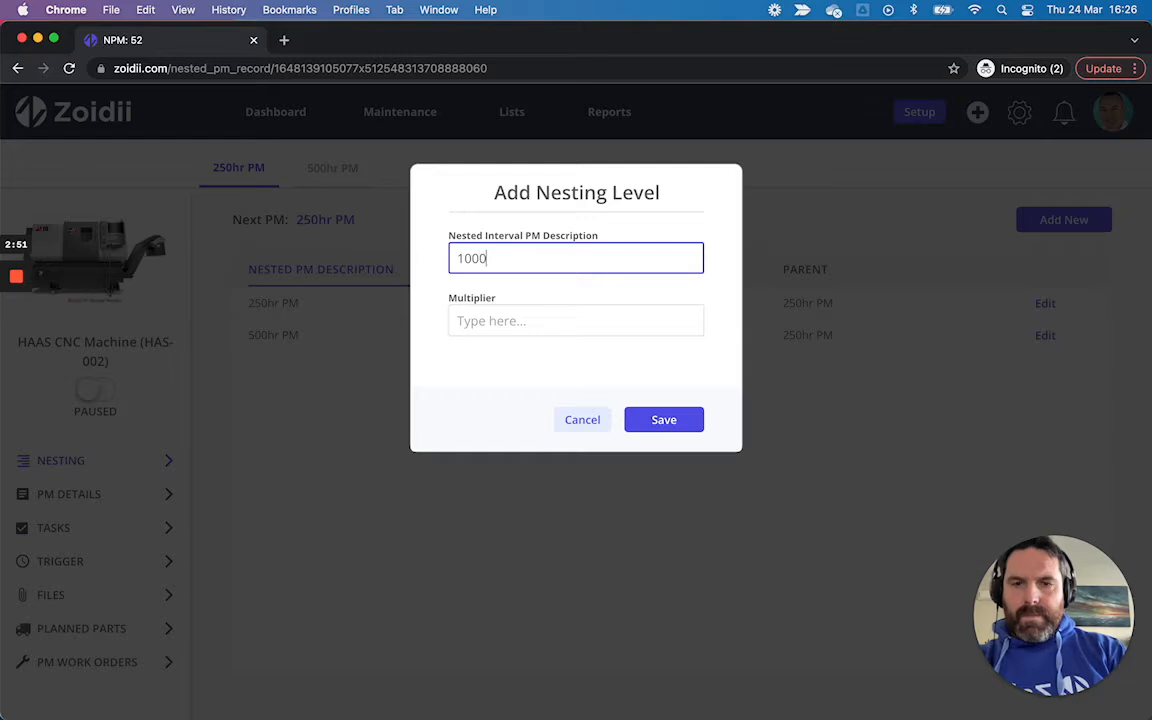
type("hr PM")
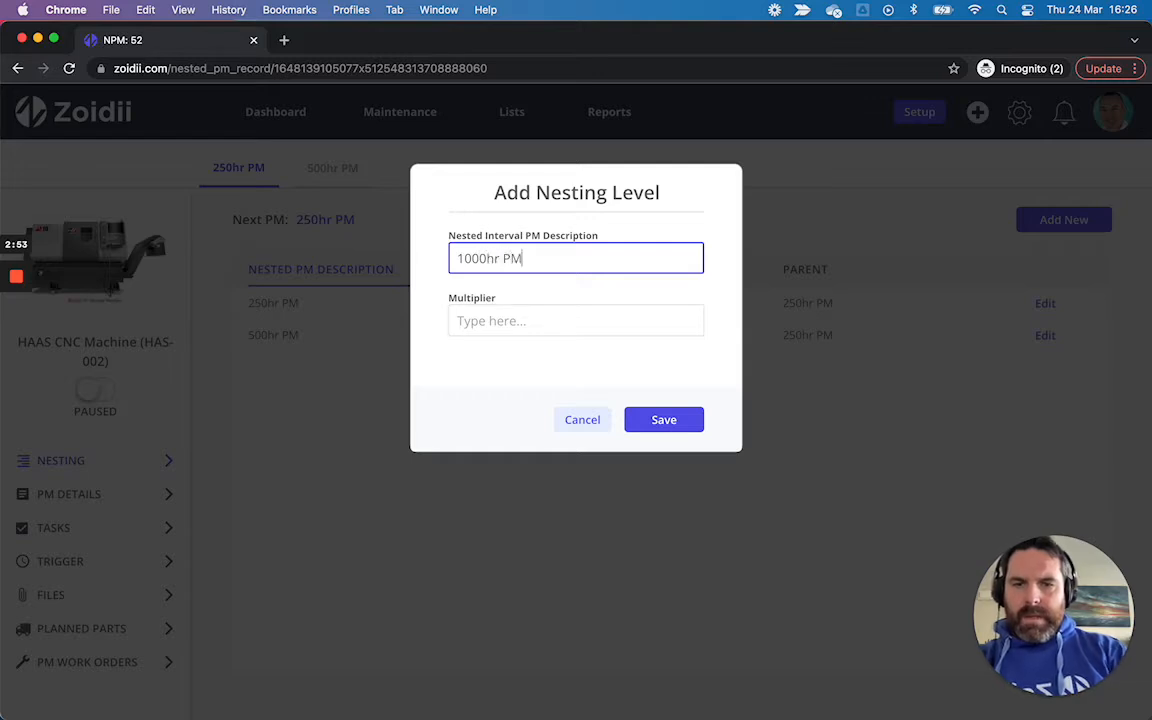
left_click(494, 319)
type("4")
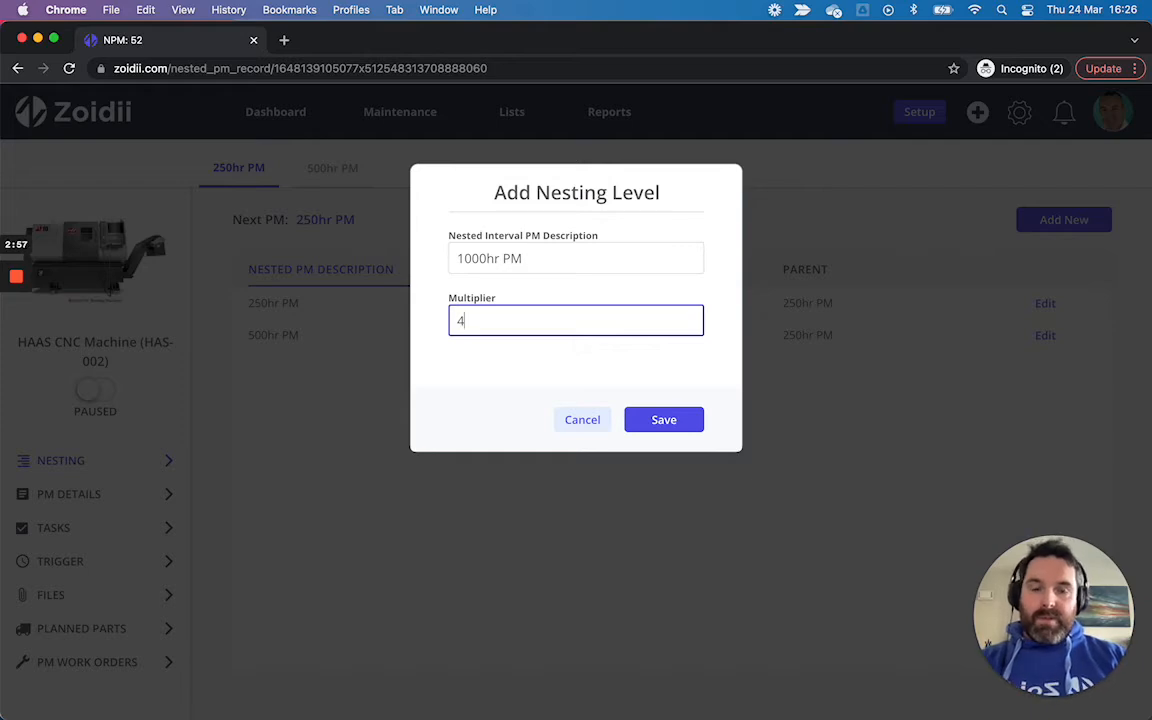
left_click(650, 420)
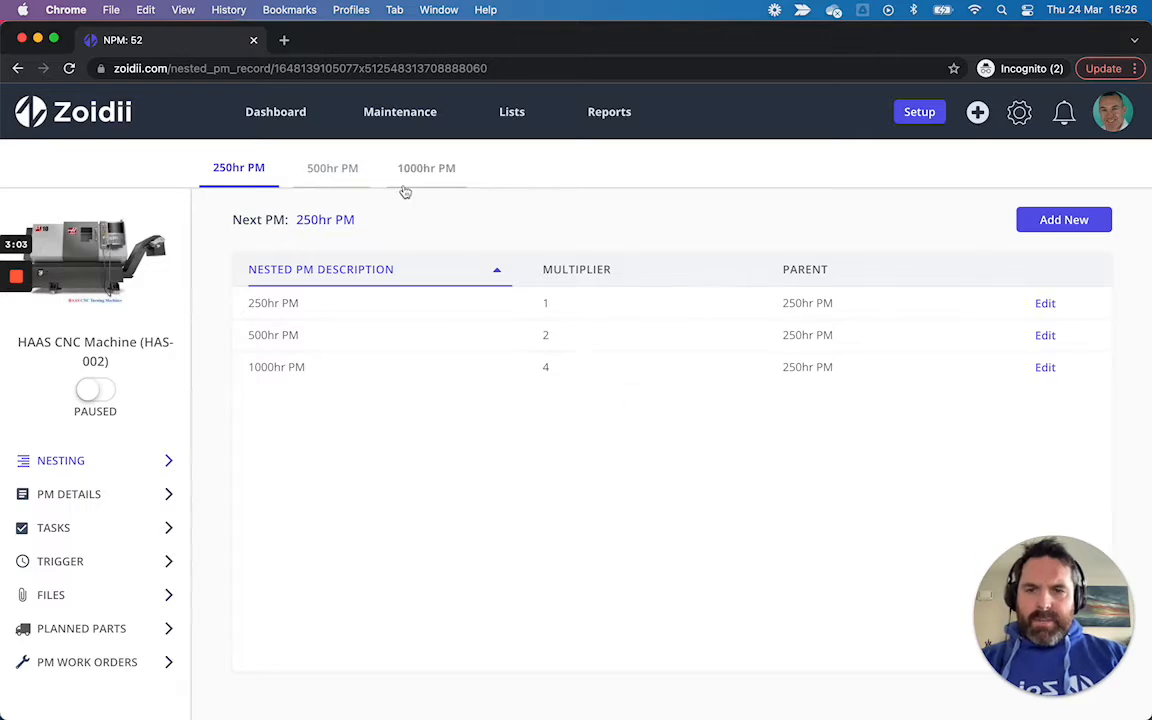
Step: Add a 2000hr PM nesting level with a multiplier of 8
left_click(1065, 221)
left_click(620, 250)
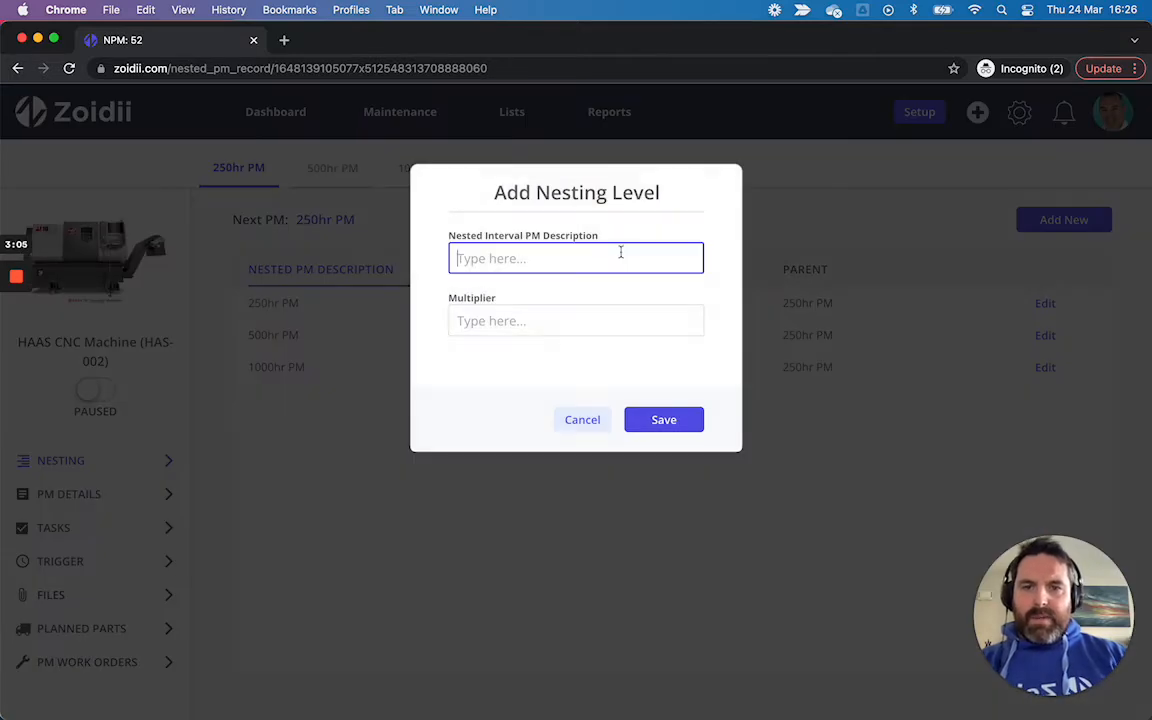
type("2000hr PM")
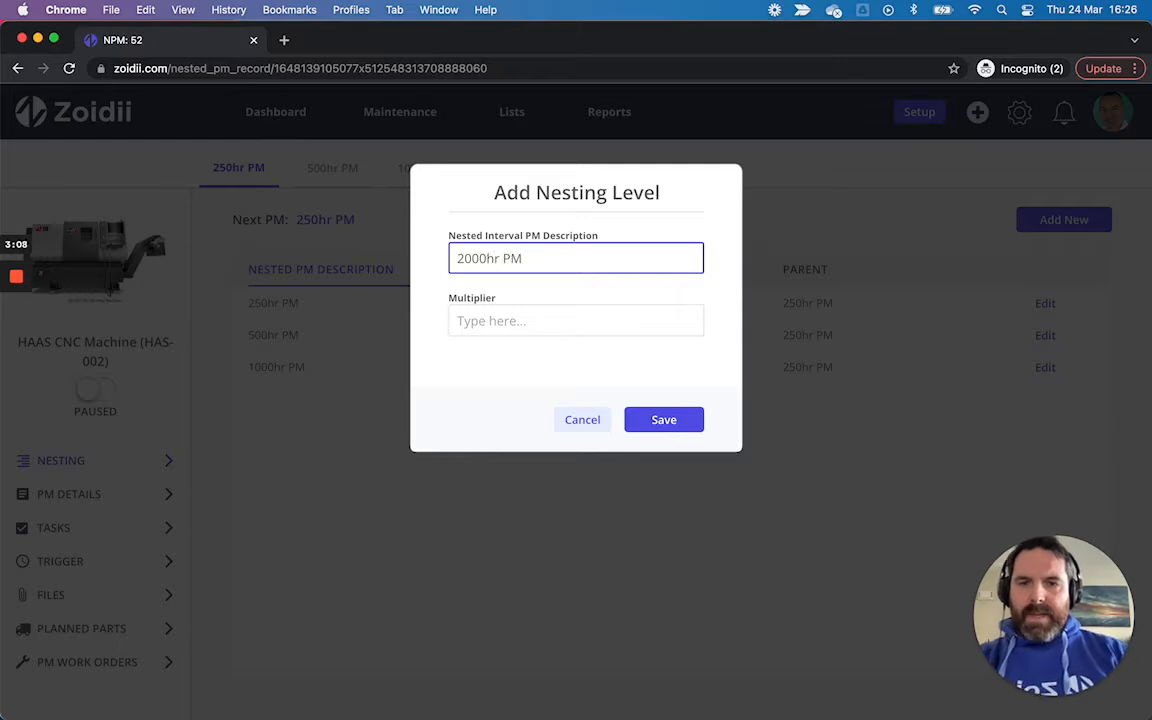
left_click(587, 316)
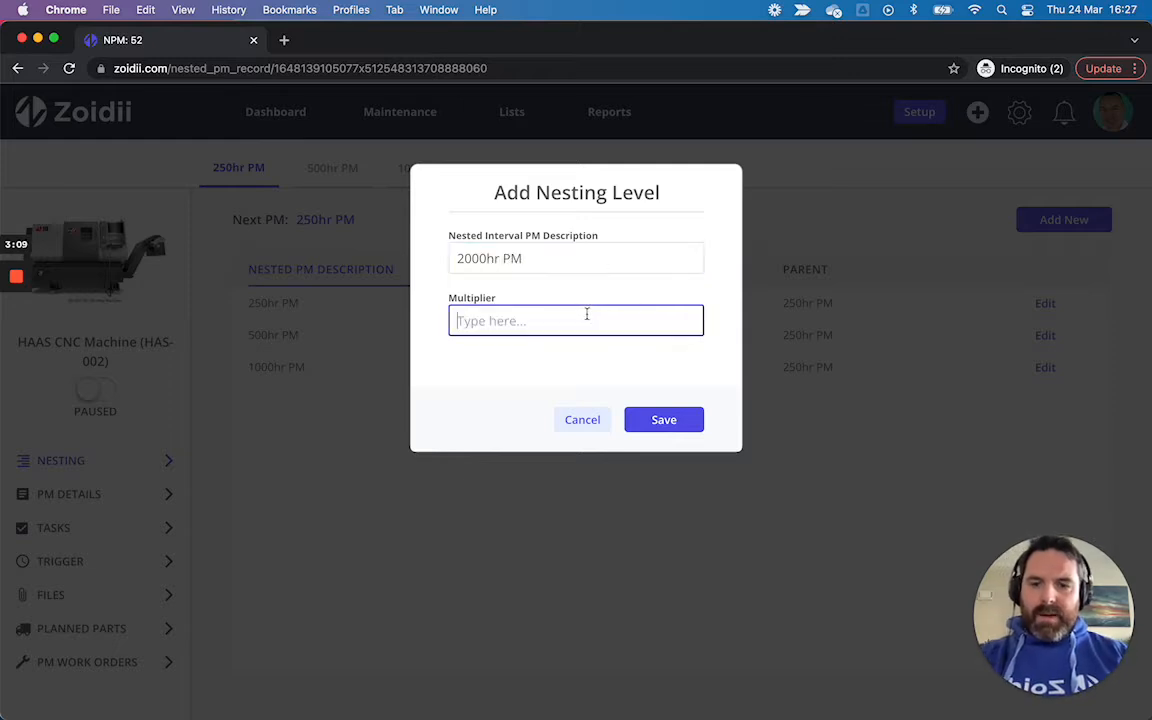
type("8")
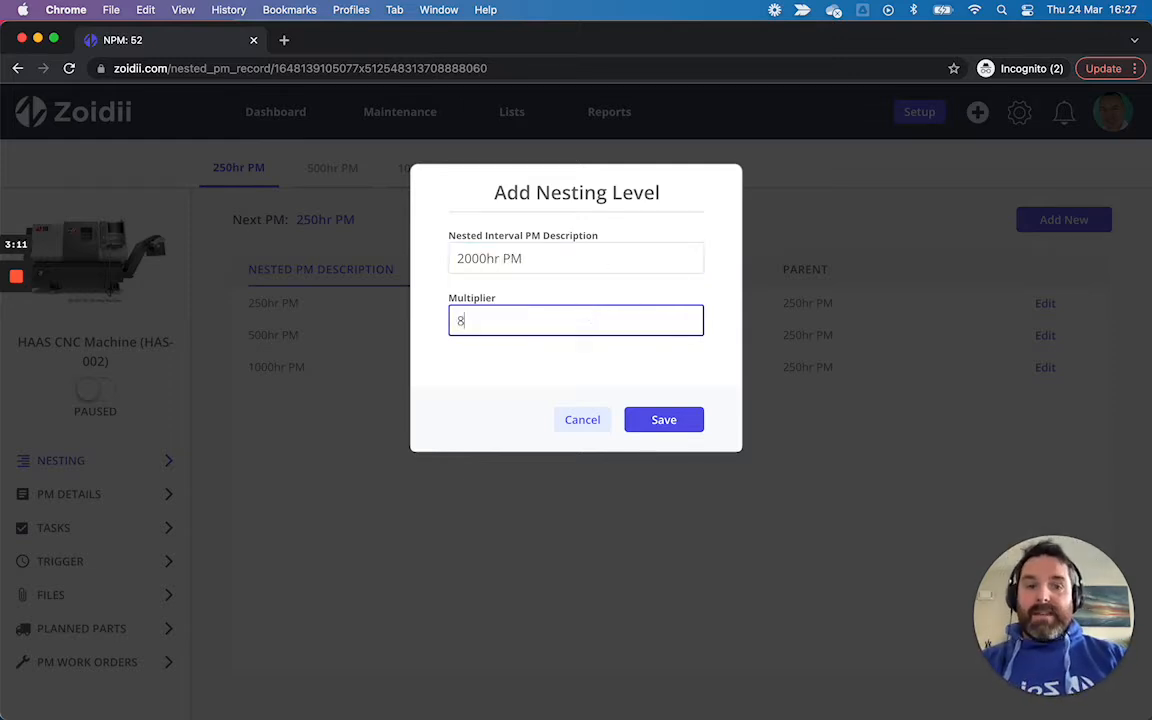
left_click(651, 421)
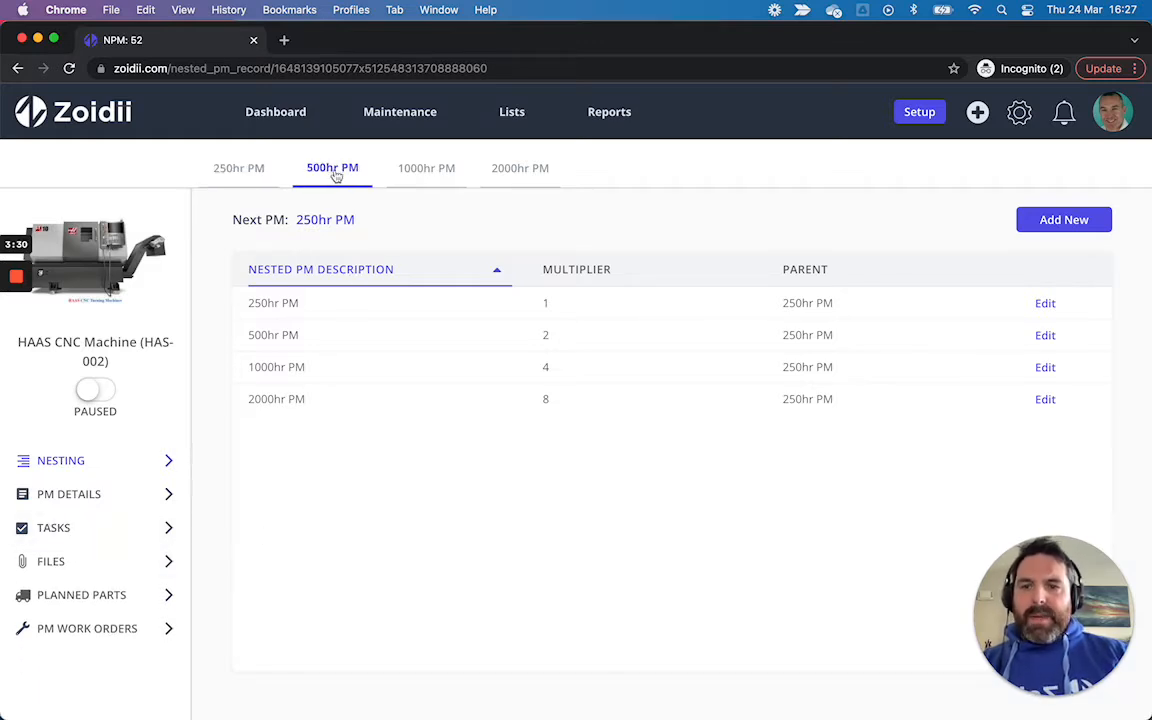
Step: Edit the 500hr PM details, setting priority to High and assigning a technician user
left_click(143, 501)
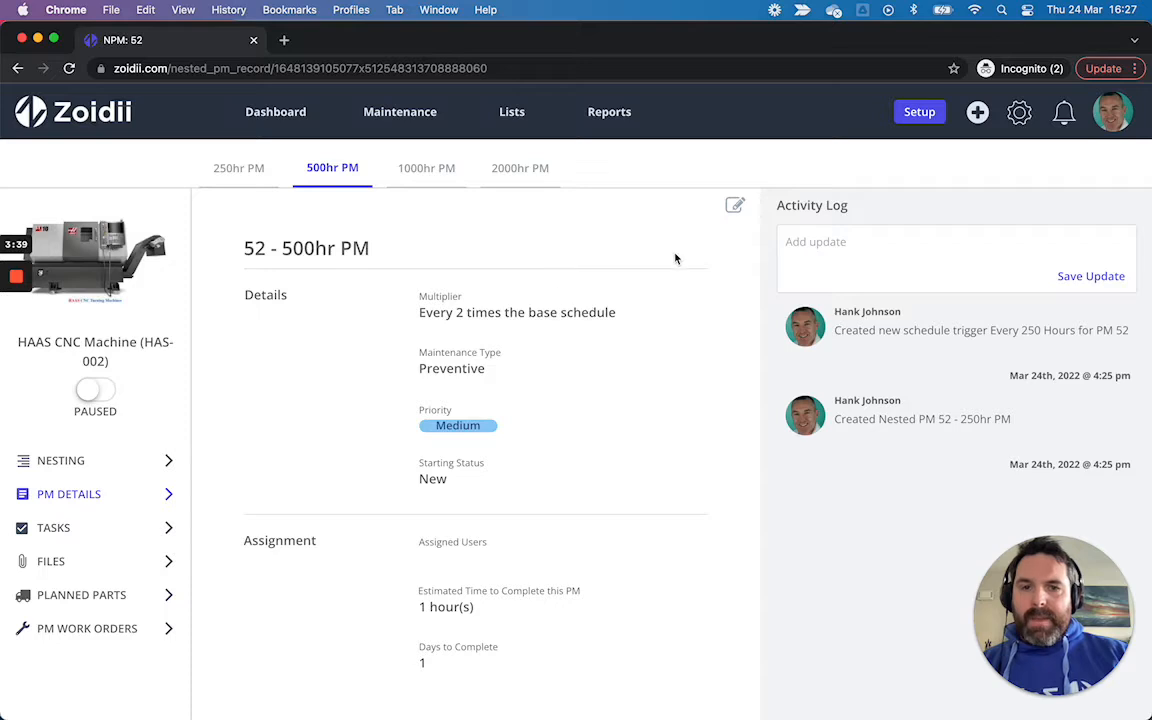
left_click(735, 210)
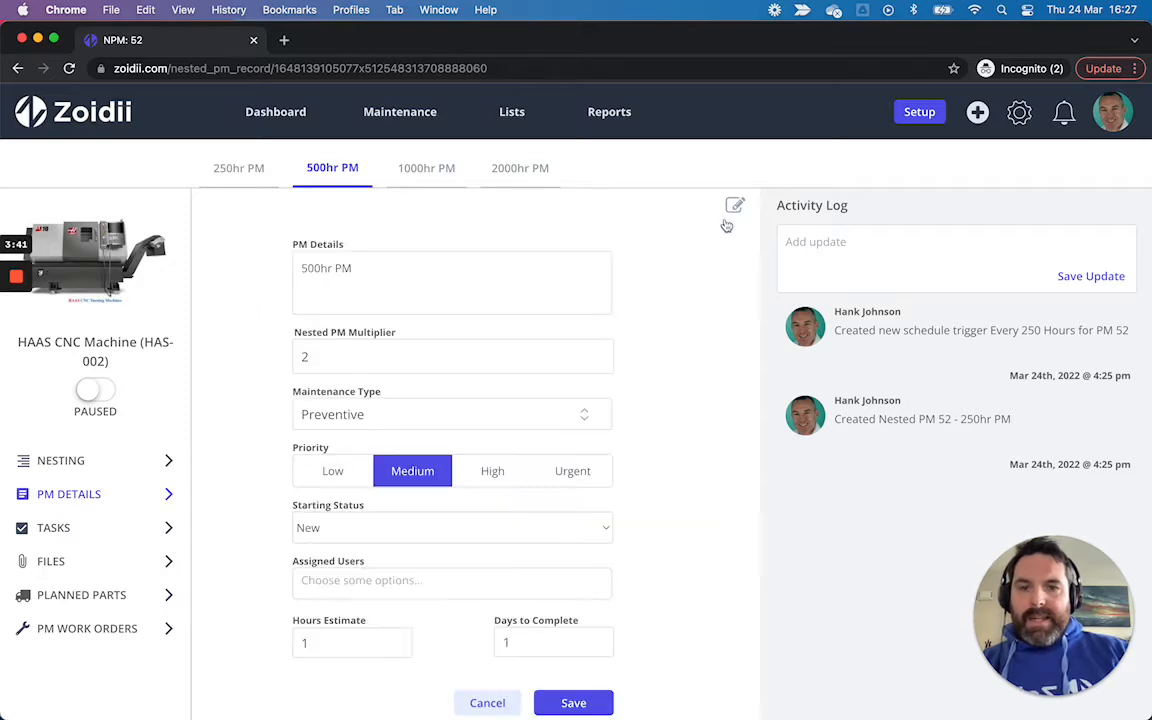
left_click(495, 474)
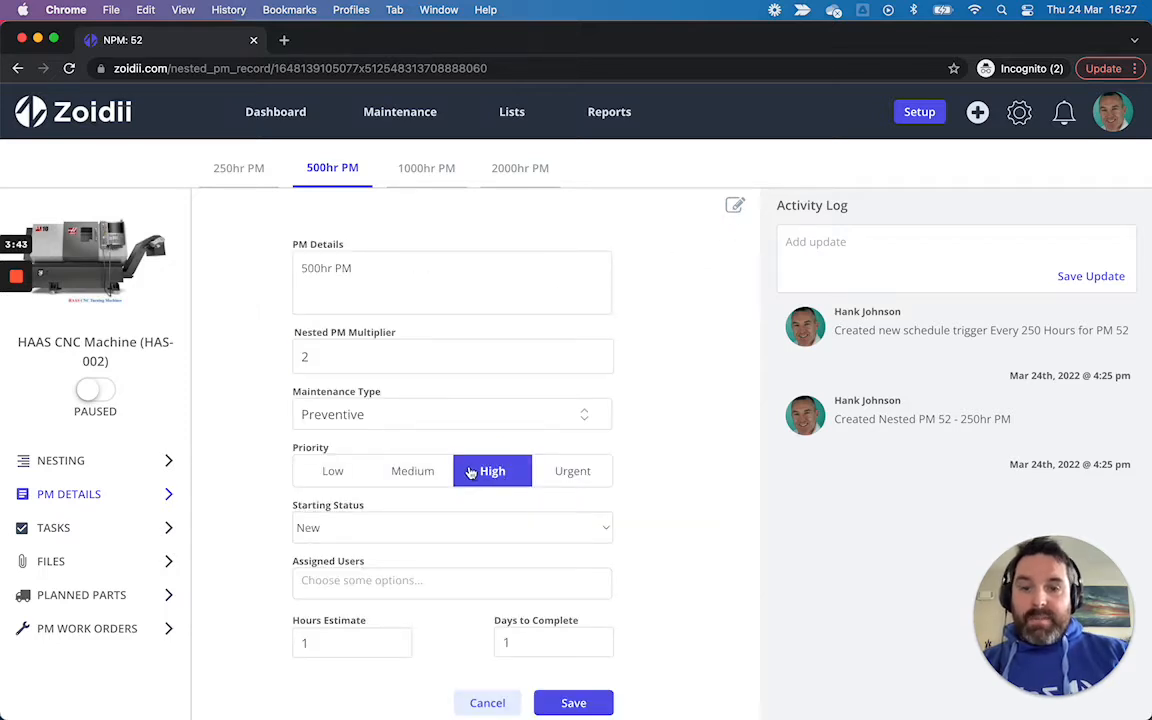
left_click(399, 580)
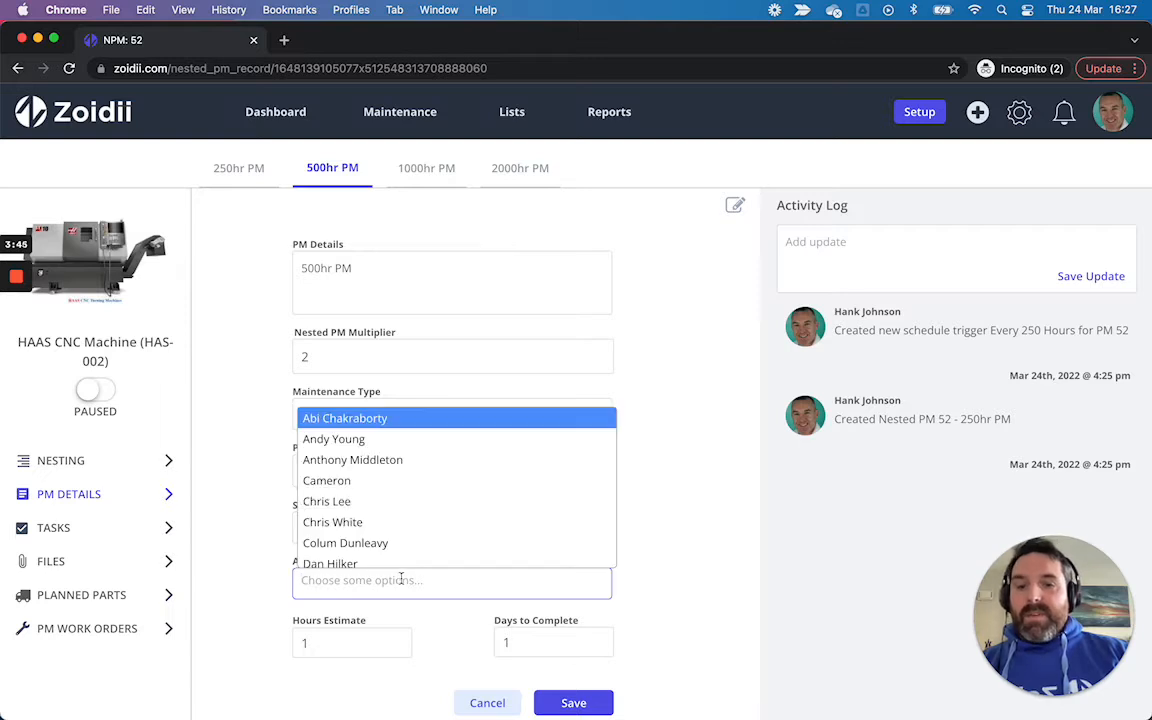
left_click(380, 523)
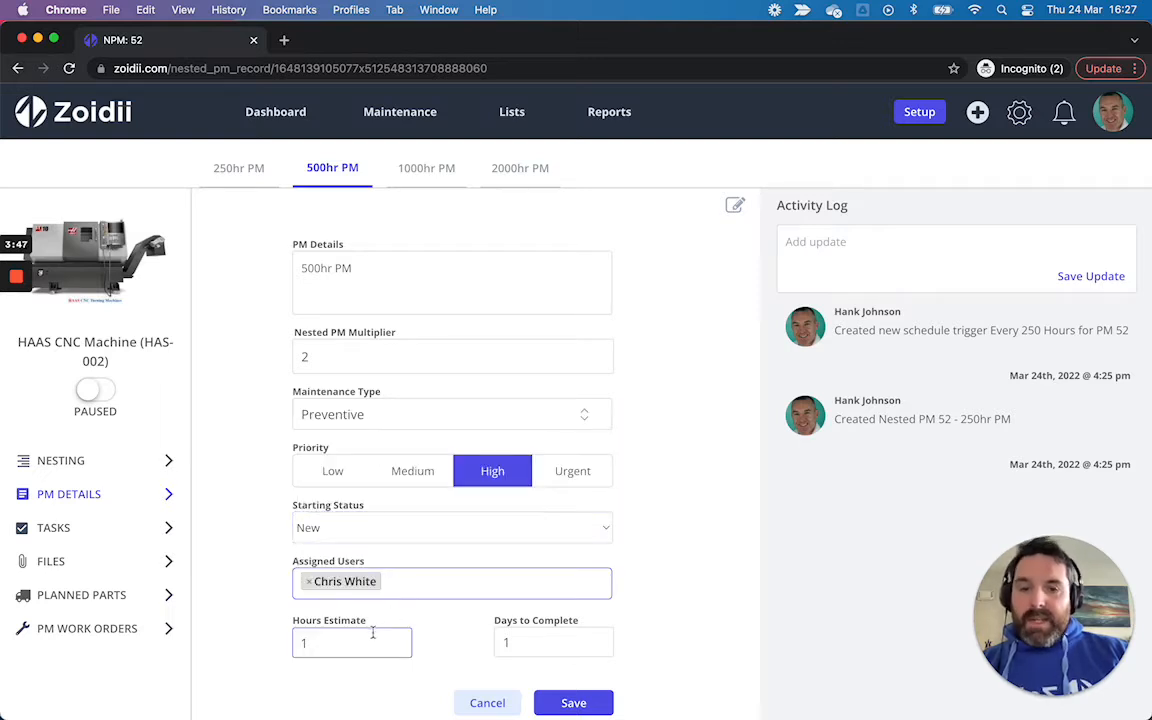
Step: Set the 500hr PM hours estimate to 2 and days to complete to 3, and save the details
left_click(373, 637)
double_click(337, 641)
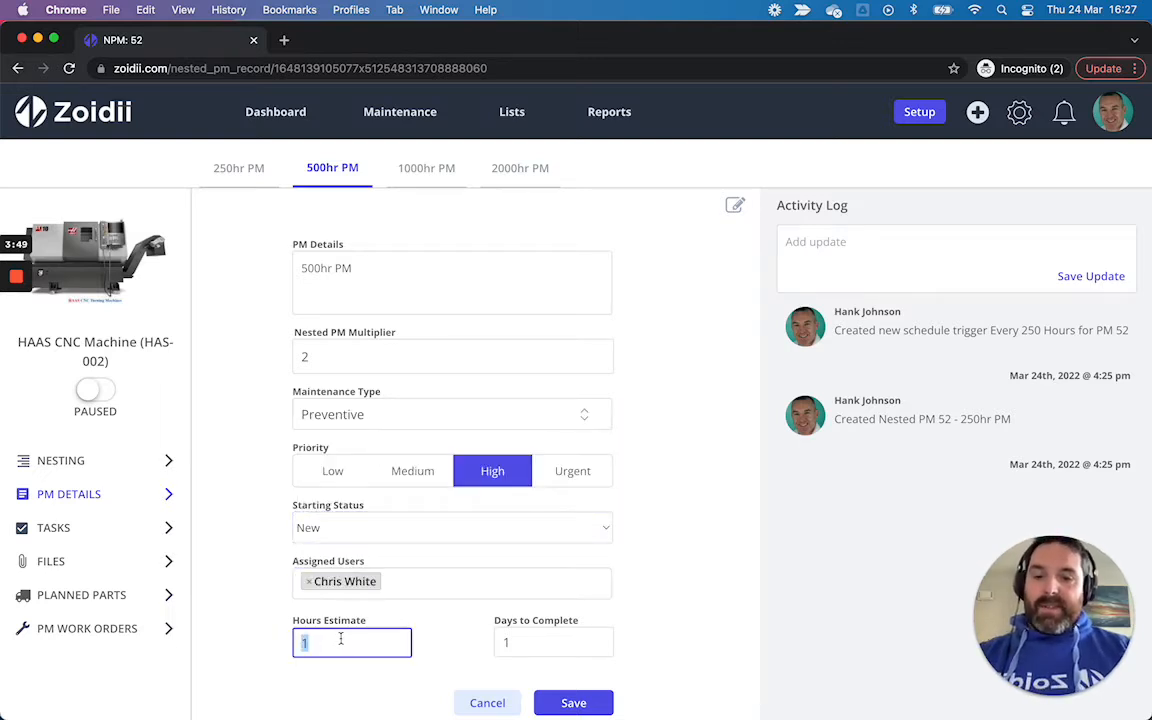
type("2")
double_click(522, 646)
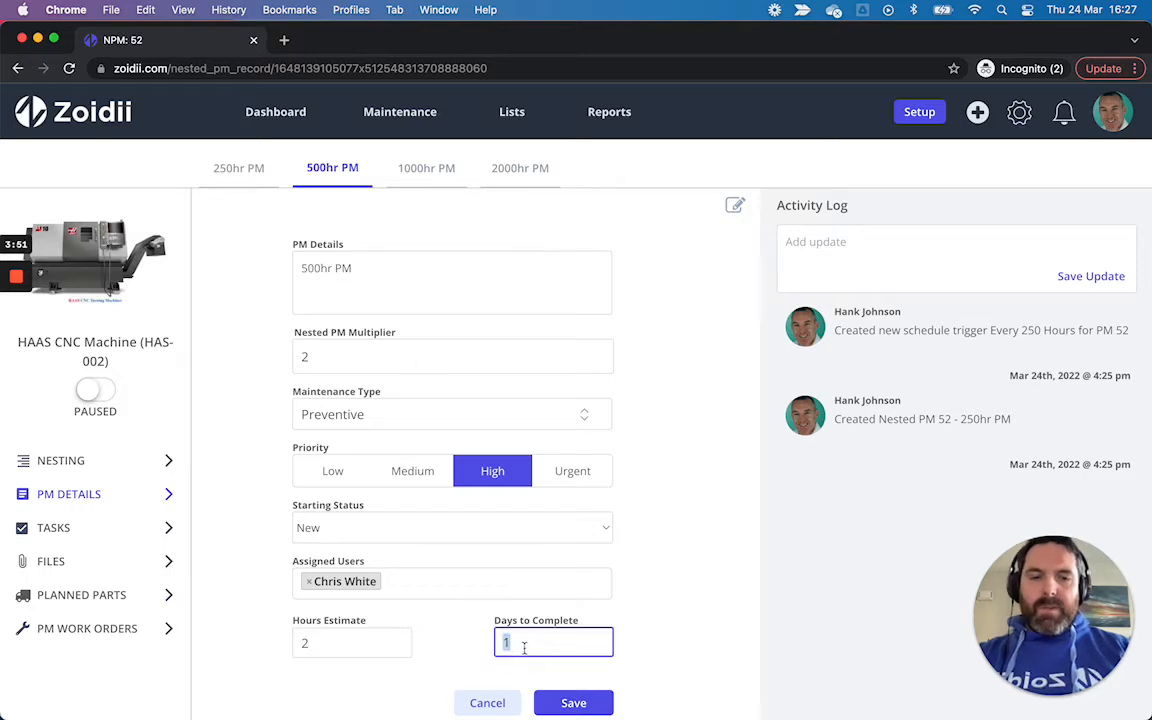
type("3")
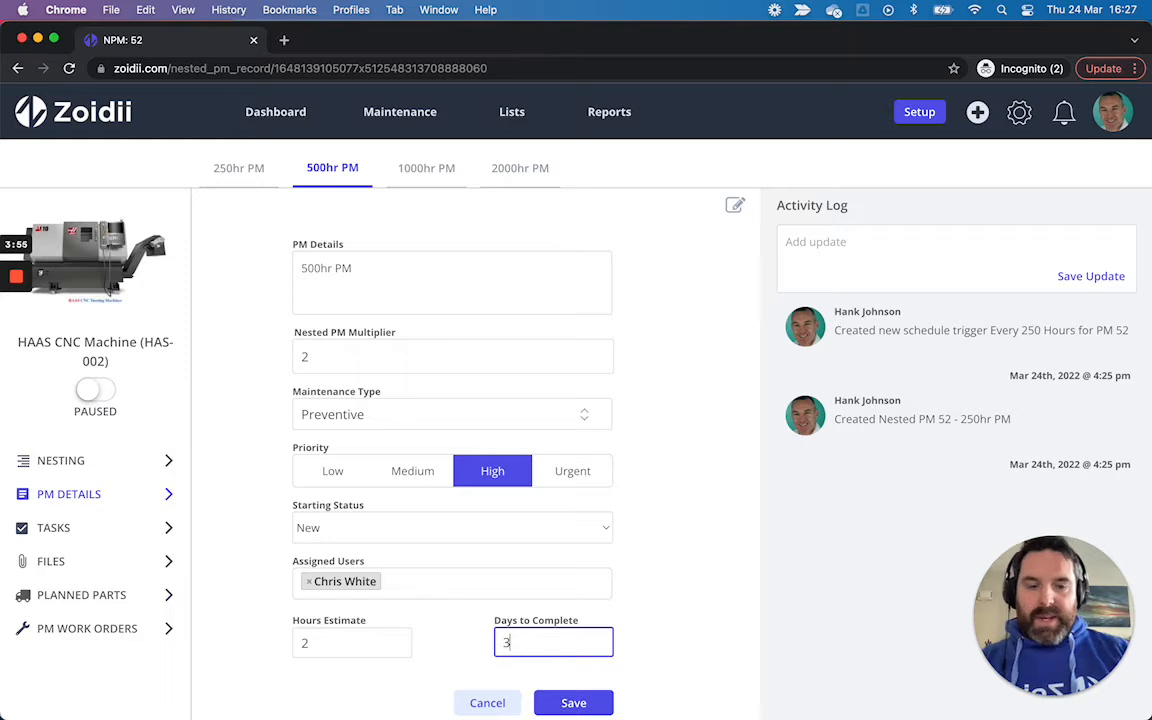
left_click(571, 702)
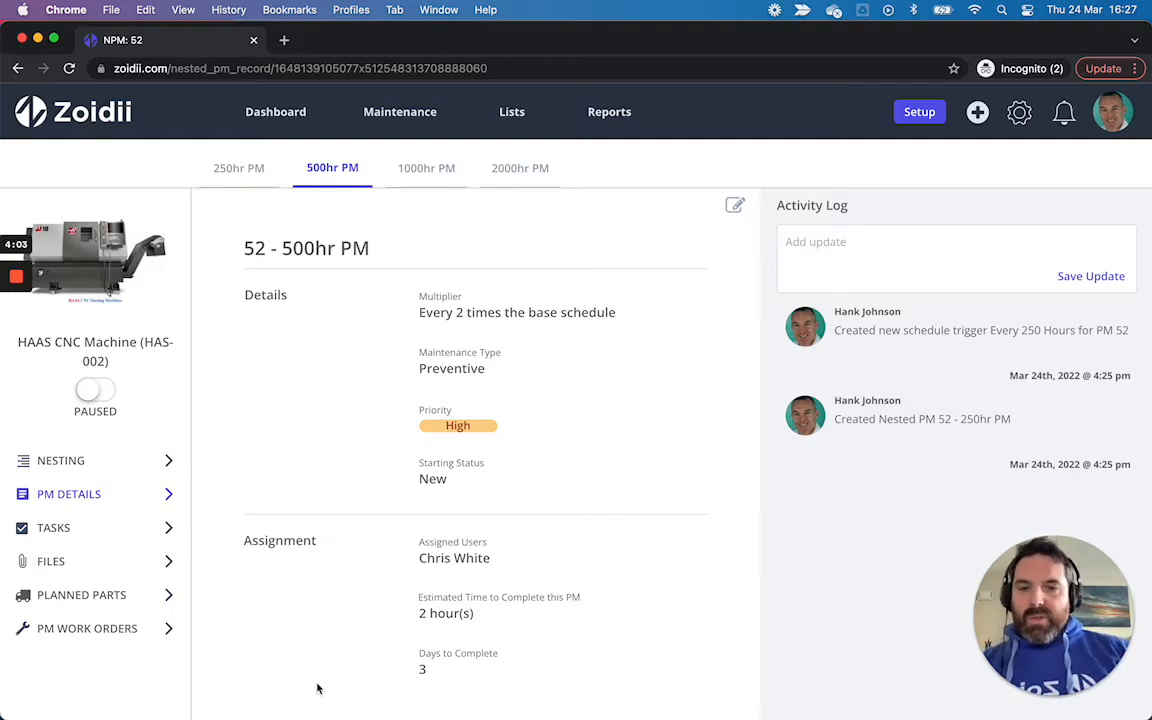
Step: Add the Haas CNC 500hr PM Checklist to the 500hr PM tasks
left_click(143, 528)
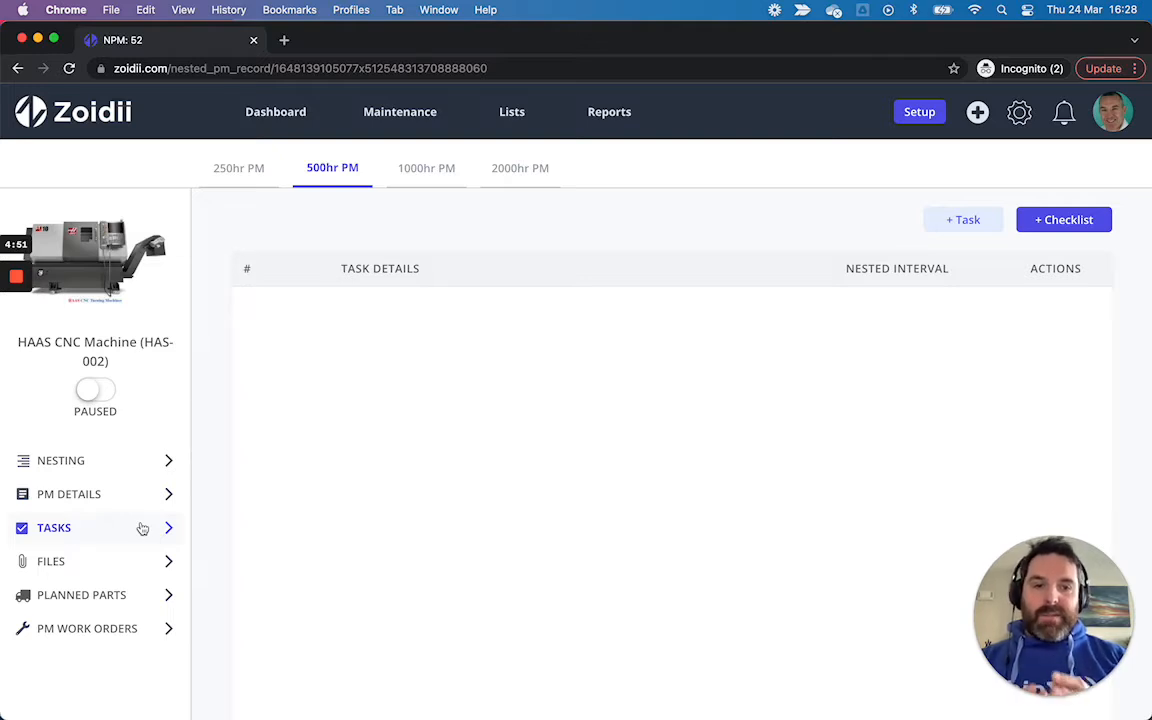
left_click(1056, 222)
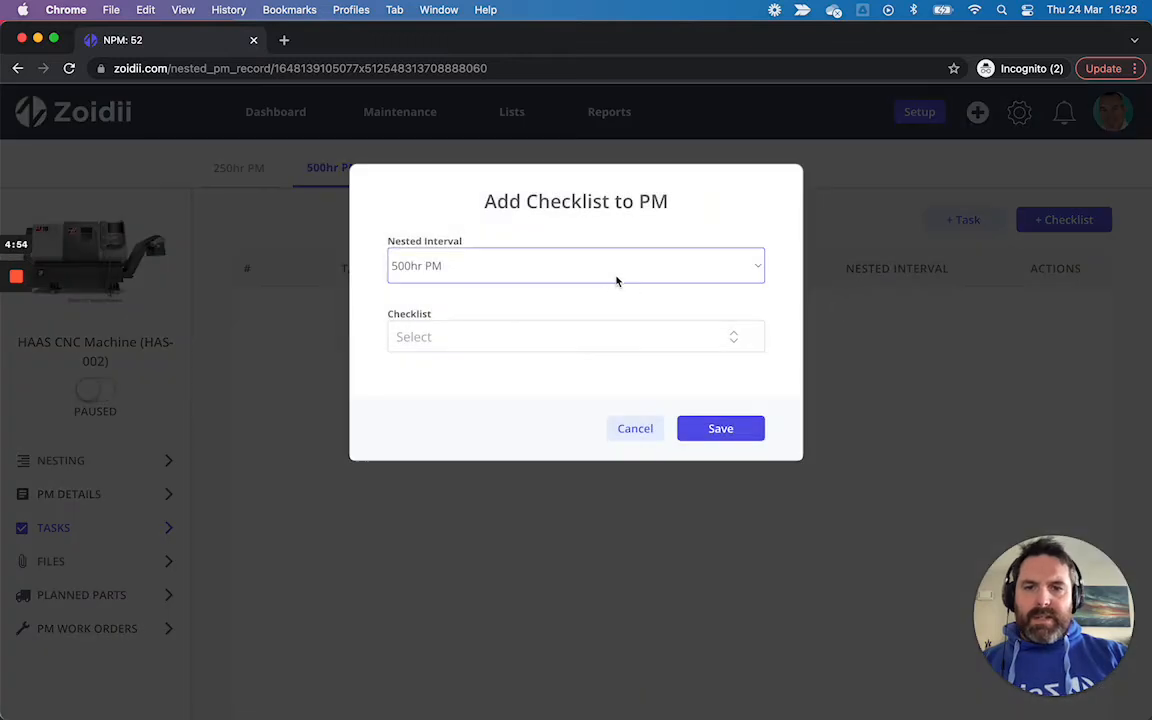
left_click(599, 337)
scroll(579, 424, "down", 5)
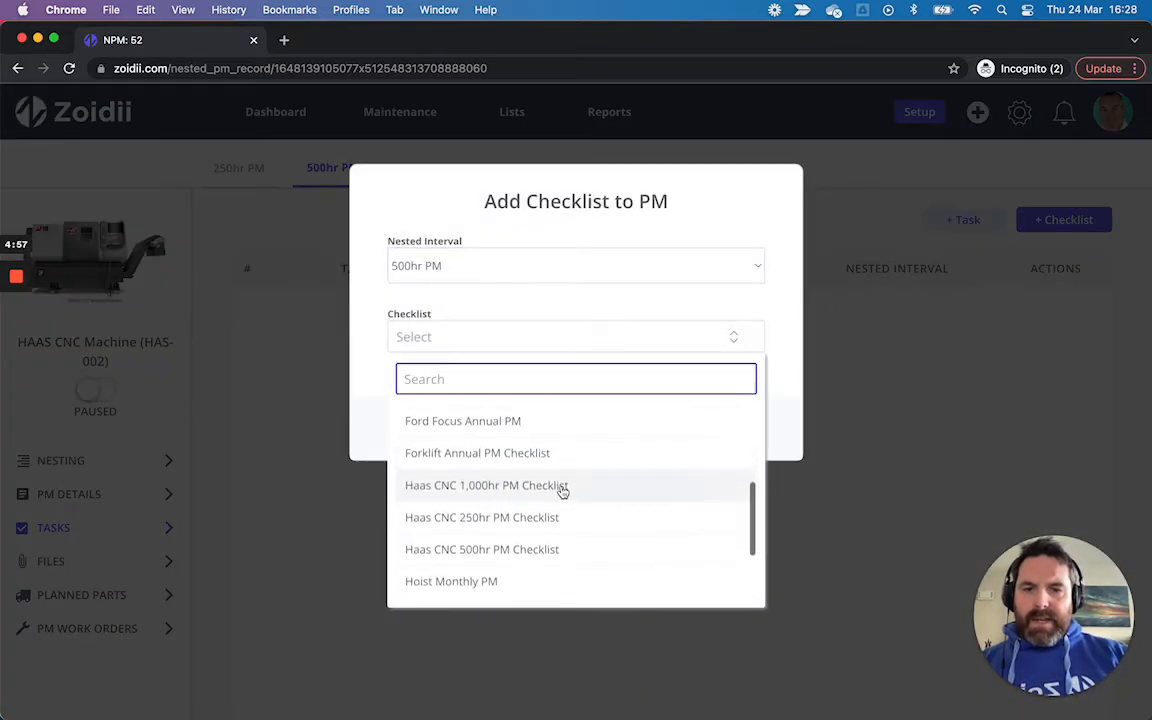
left_click(554, 548)
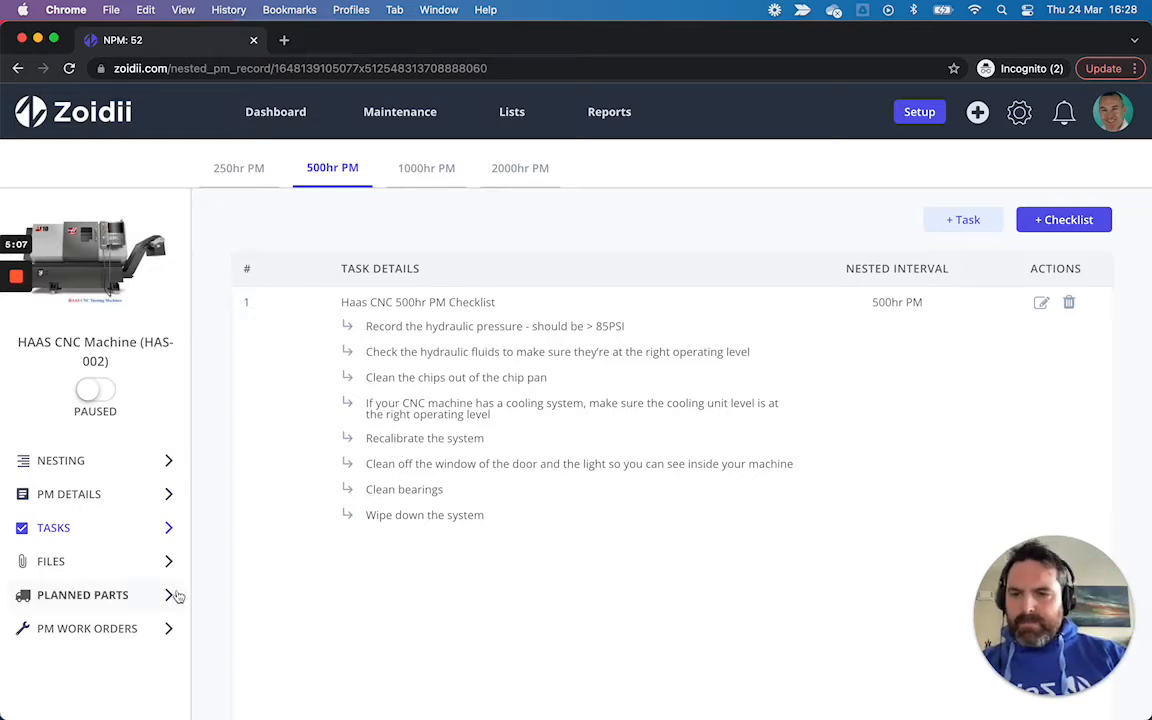
Step: Add Control board (815781) from Parts Warehouse as a 500hr PM planned part with quantity 1 and save
left_click(130, 600)
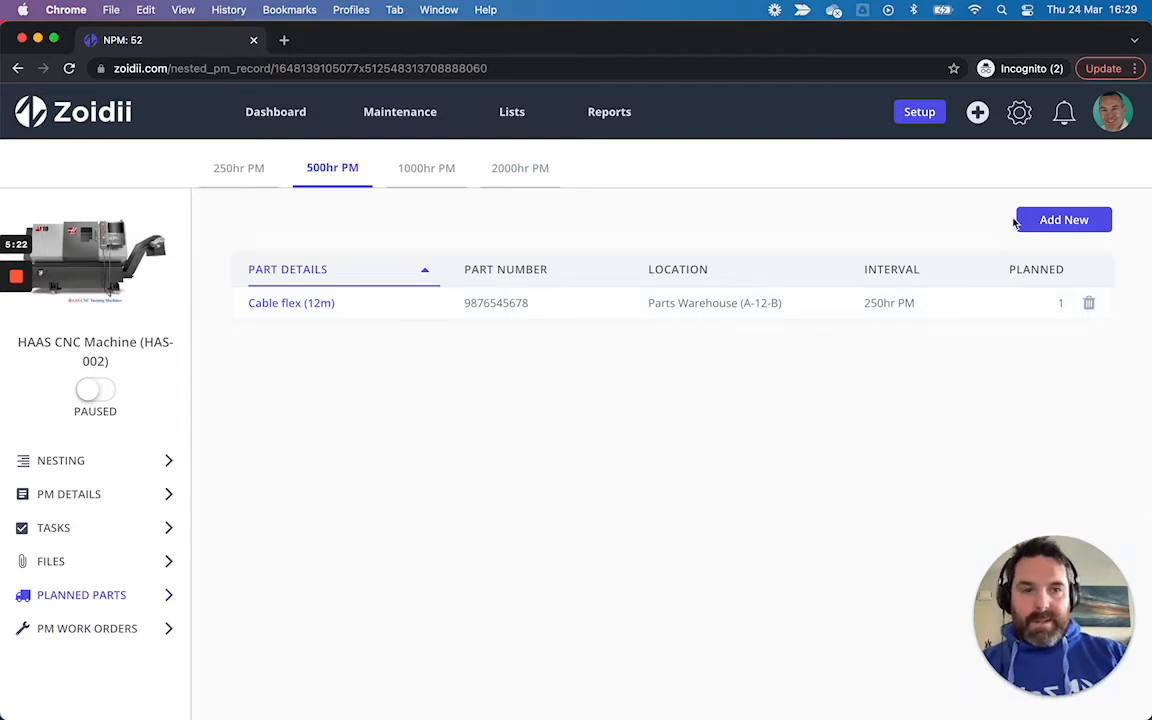
left_click(1066, 226)
left_click(503, 295)
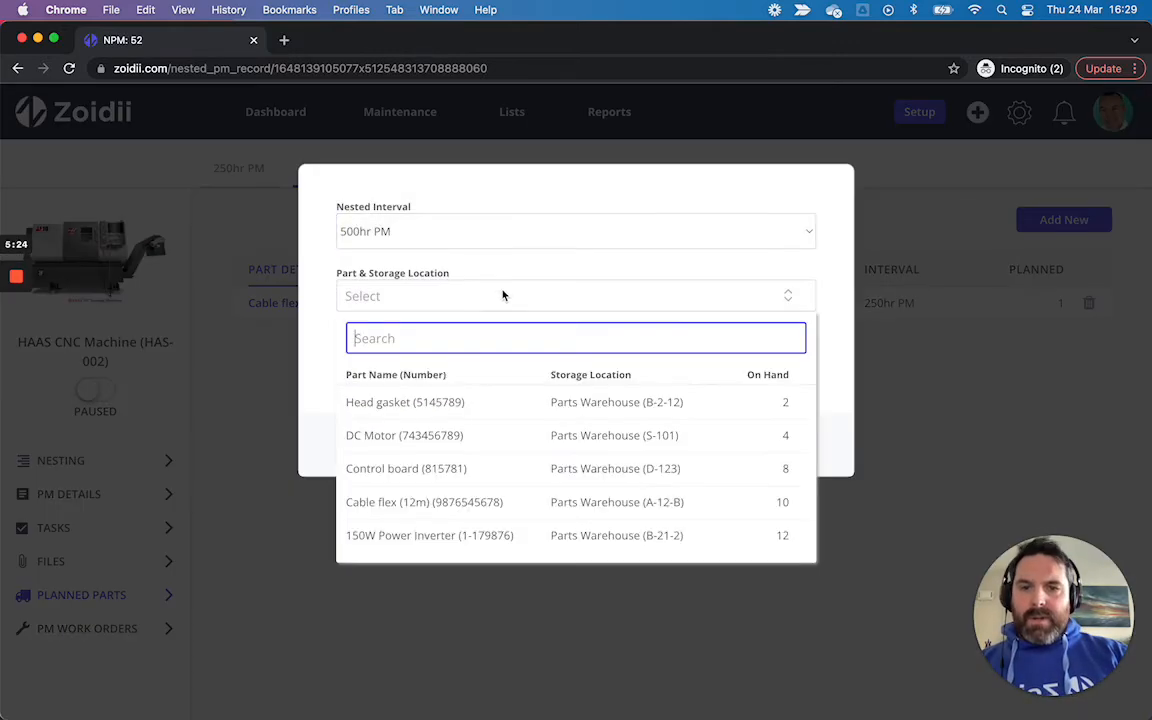
left_click(492, 468)
left_click(488, 366)
type("1")
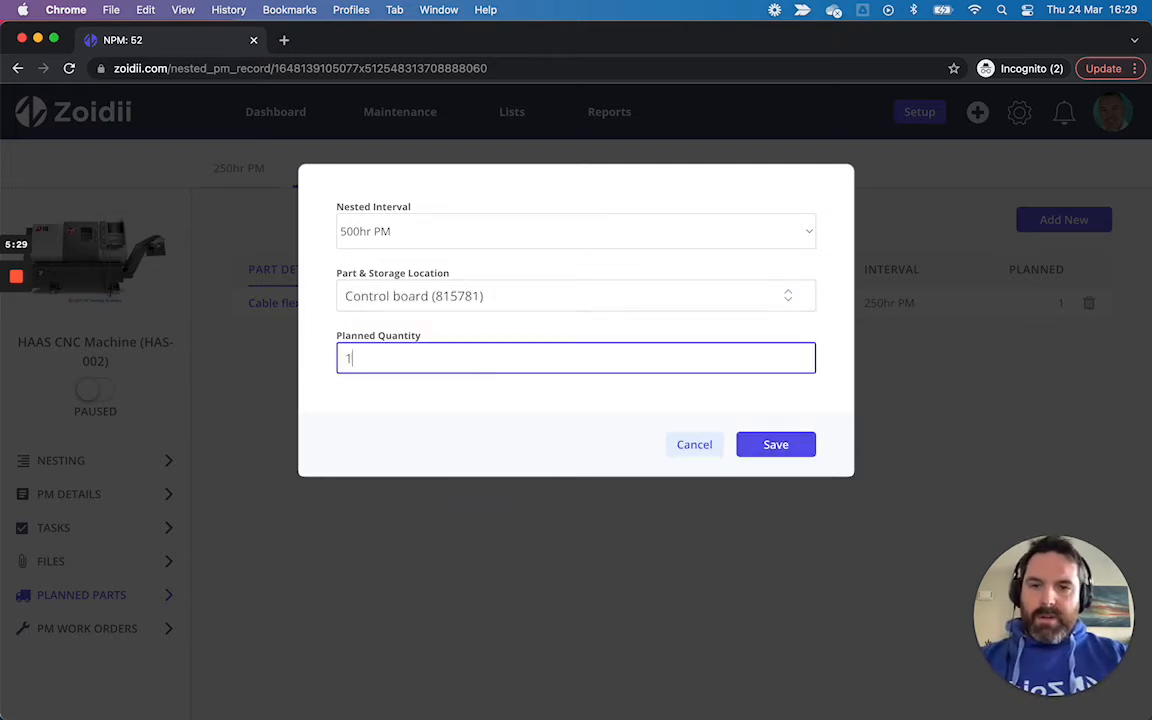
left_click(771, 443)
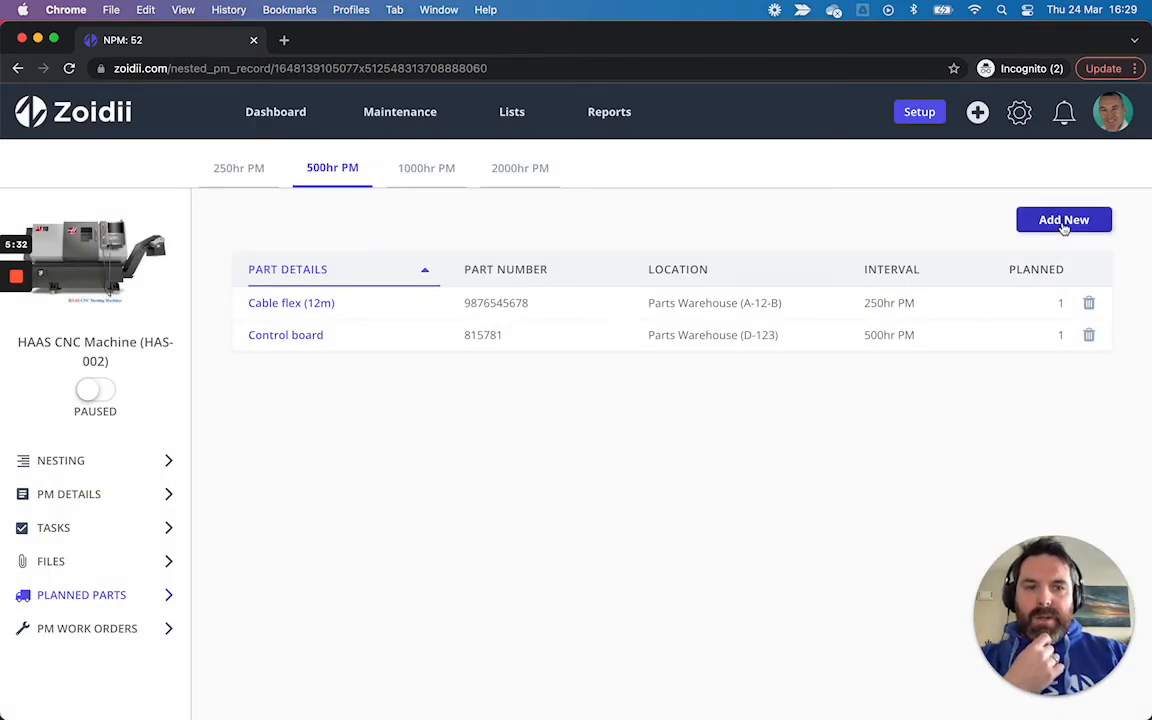
Step: Add the 150W Power Inverter (1-179876) as a 500hr PM planned part with quantity 1 and save
left_click(1064, 222)
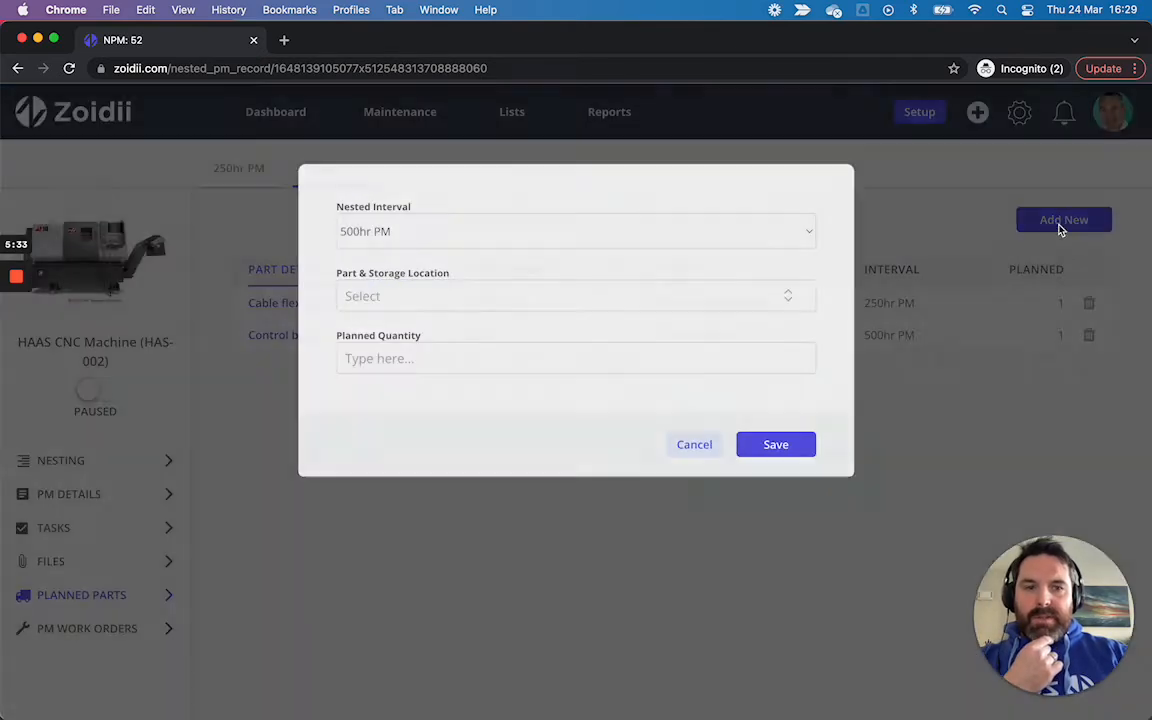
left_click(523, 294)
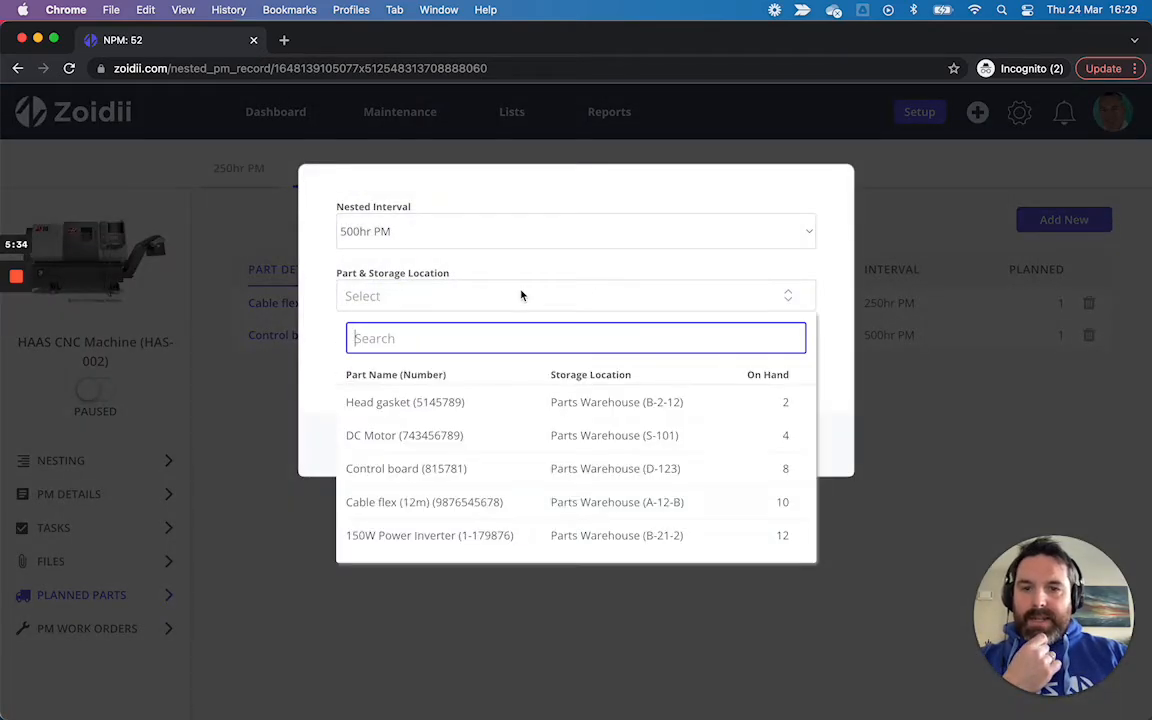
left_click(504, 536)
left_click(470, 363)
type("1")
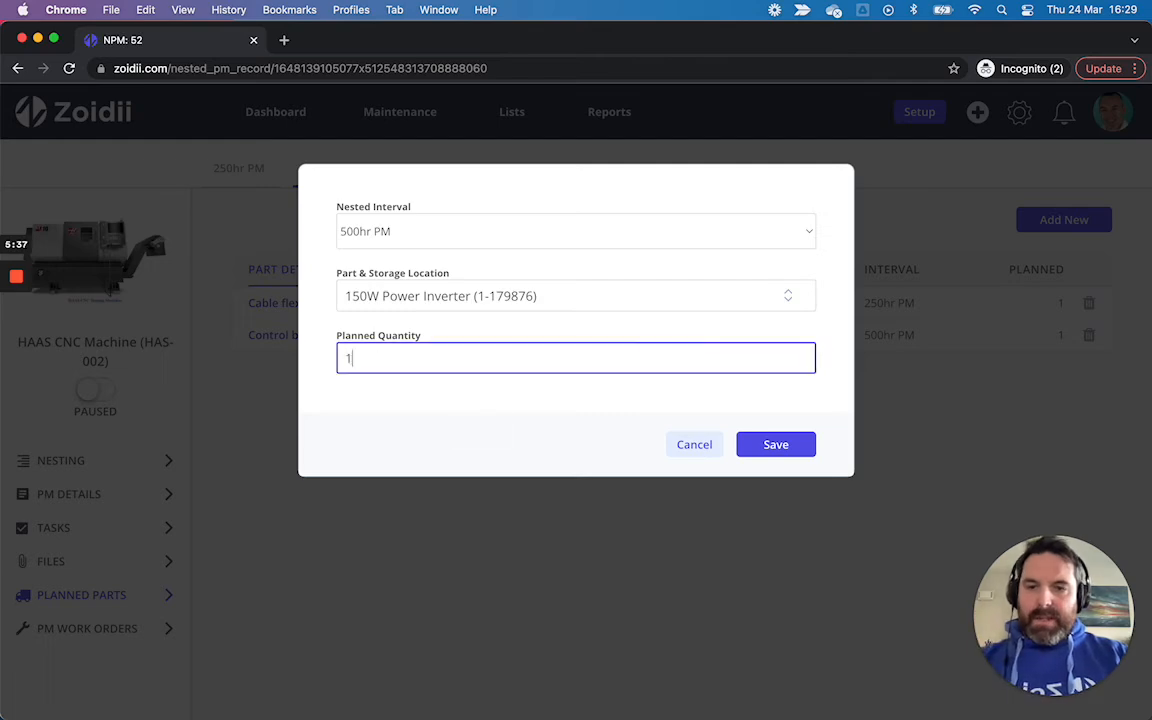
left_click(771, 445)
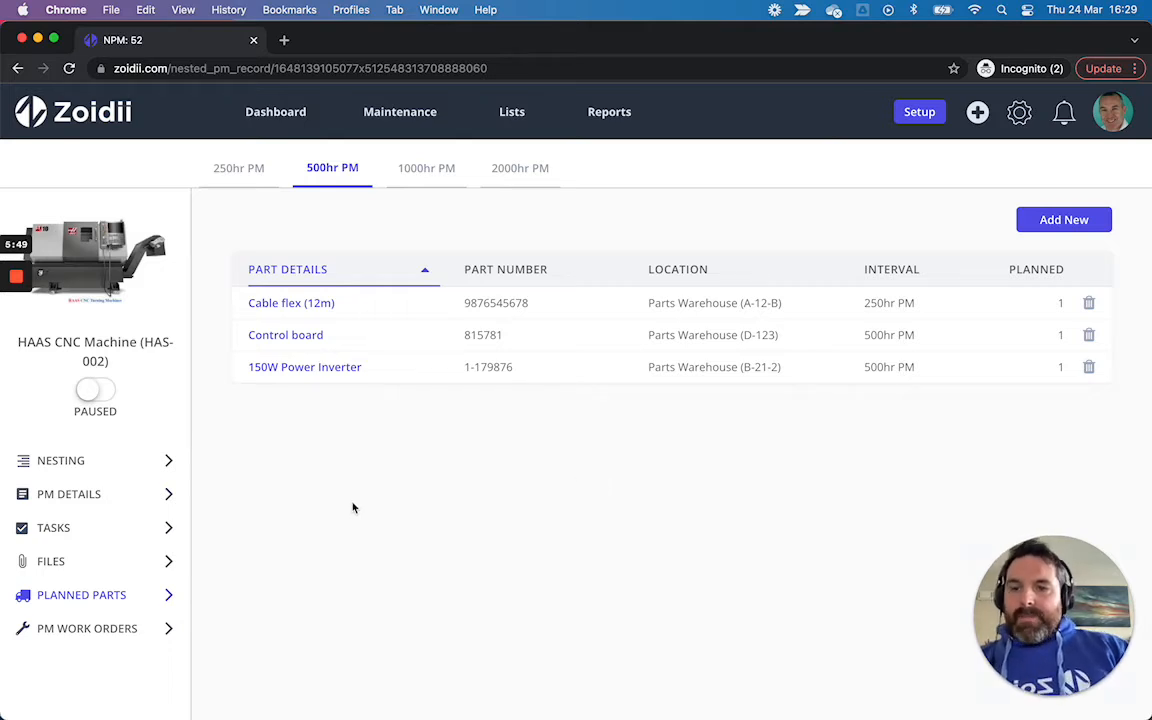
Step: Link the 2016-Ford-Edge-Owners-Manual PDF as a file to the 500hr PM
left_click(109, 559)
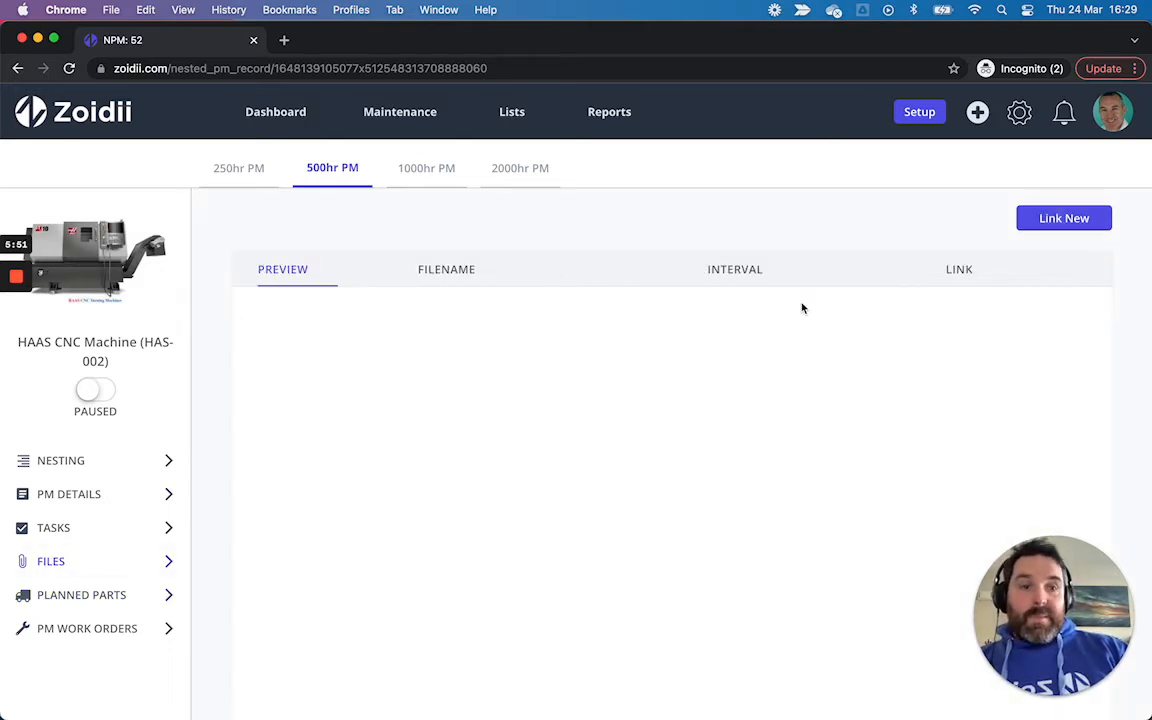
left_click(1049, 222)
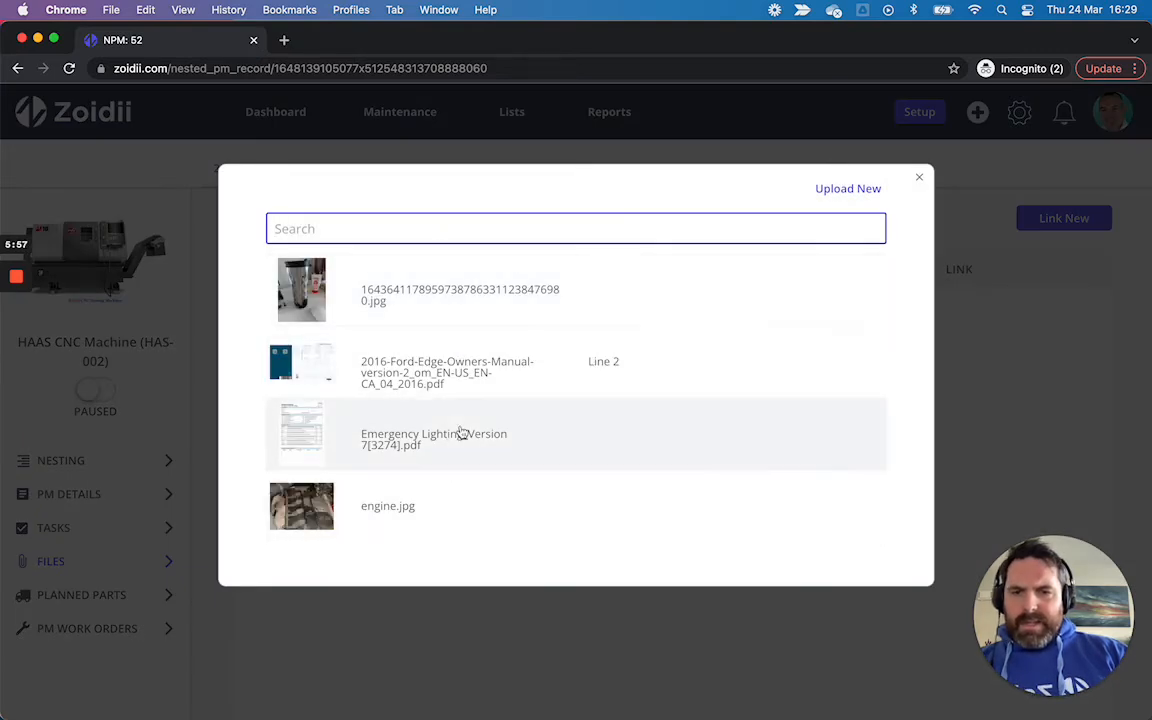
left_click(450, 373)
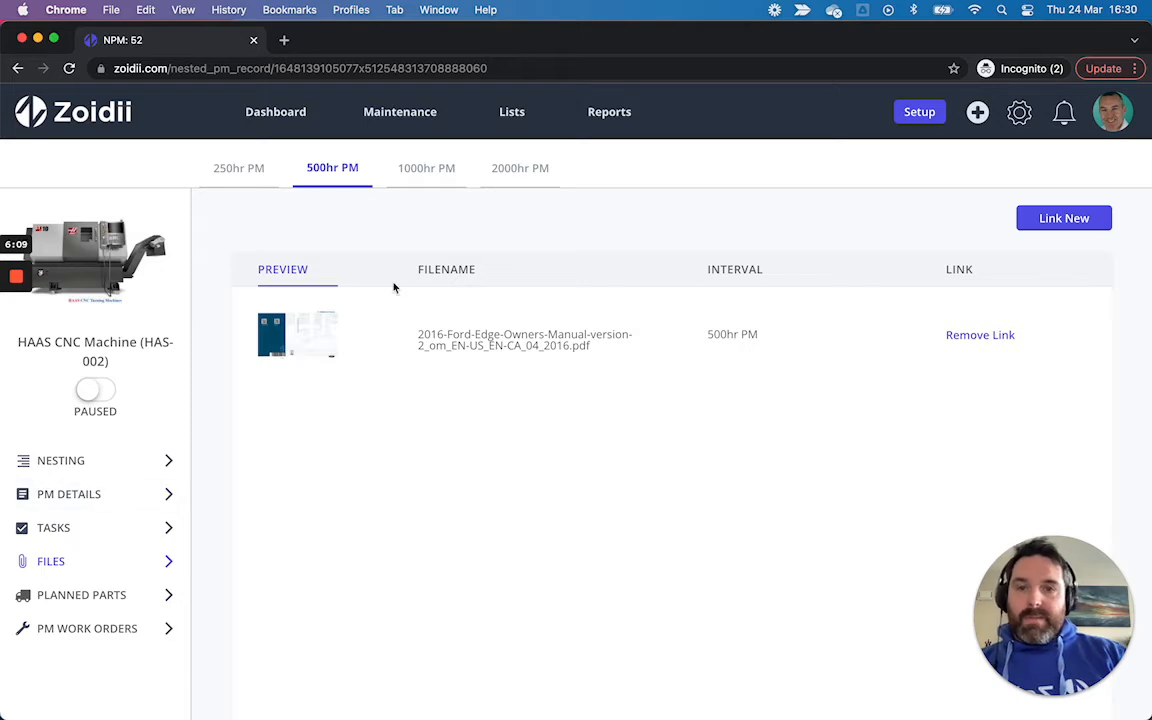
Step: Edit the 1000hr PM details, setting priority to Urgent and assigning a technician user
left_click(431, 173)
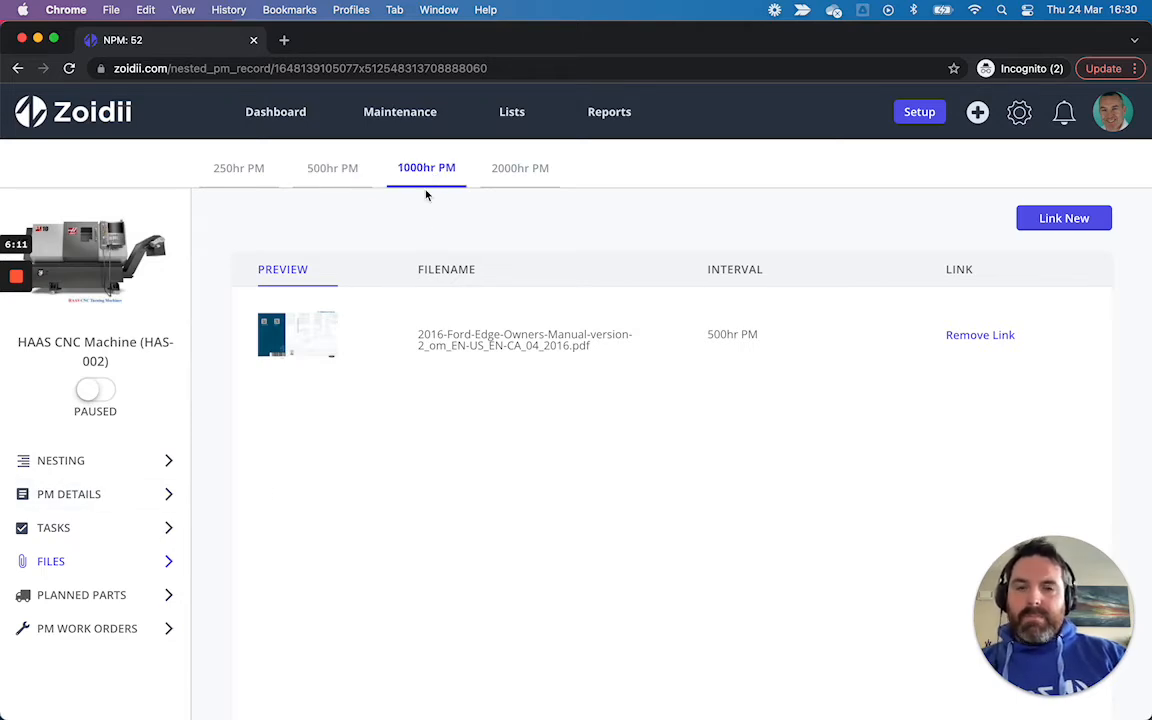
left_click(86, 502)
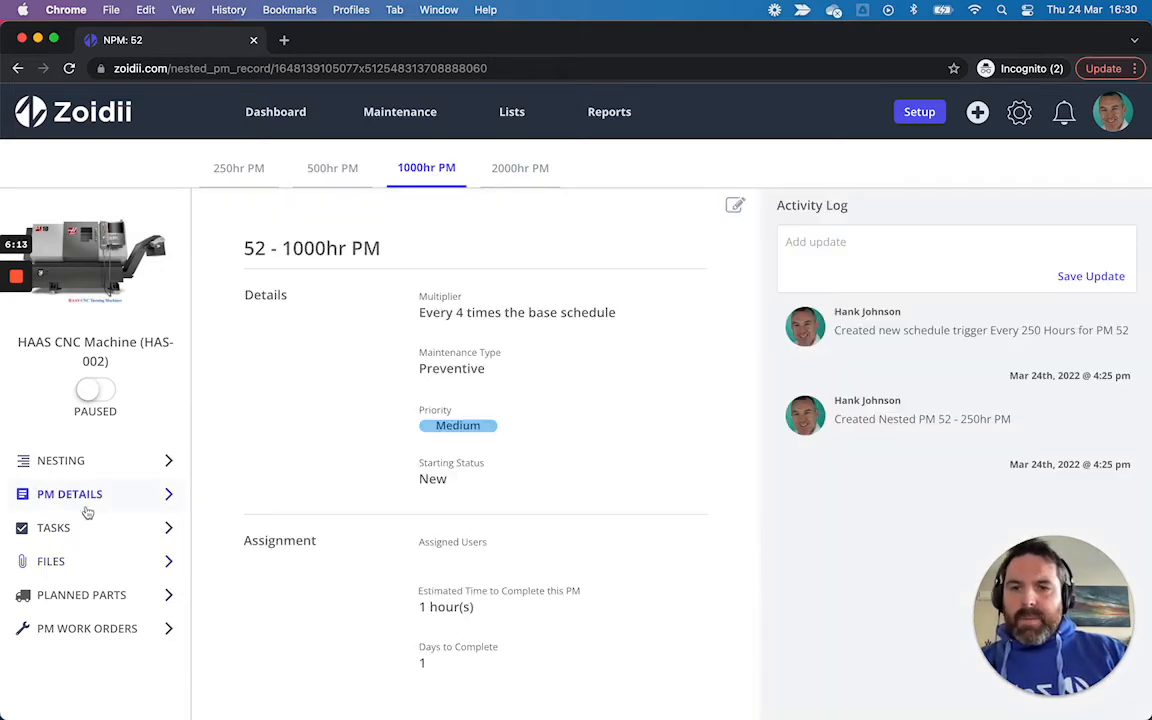
left_click(736, 207)
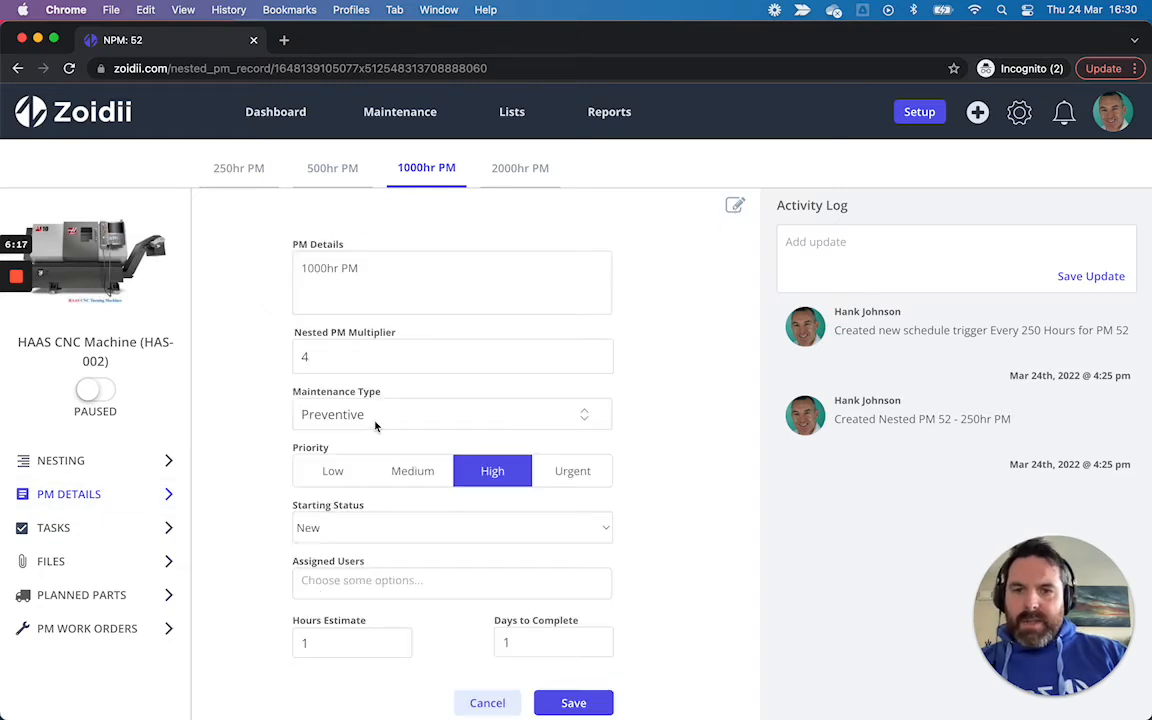
left_click(548, 471)
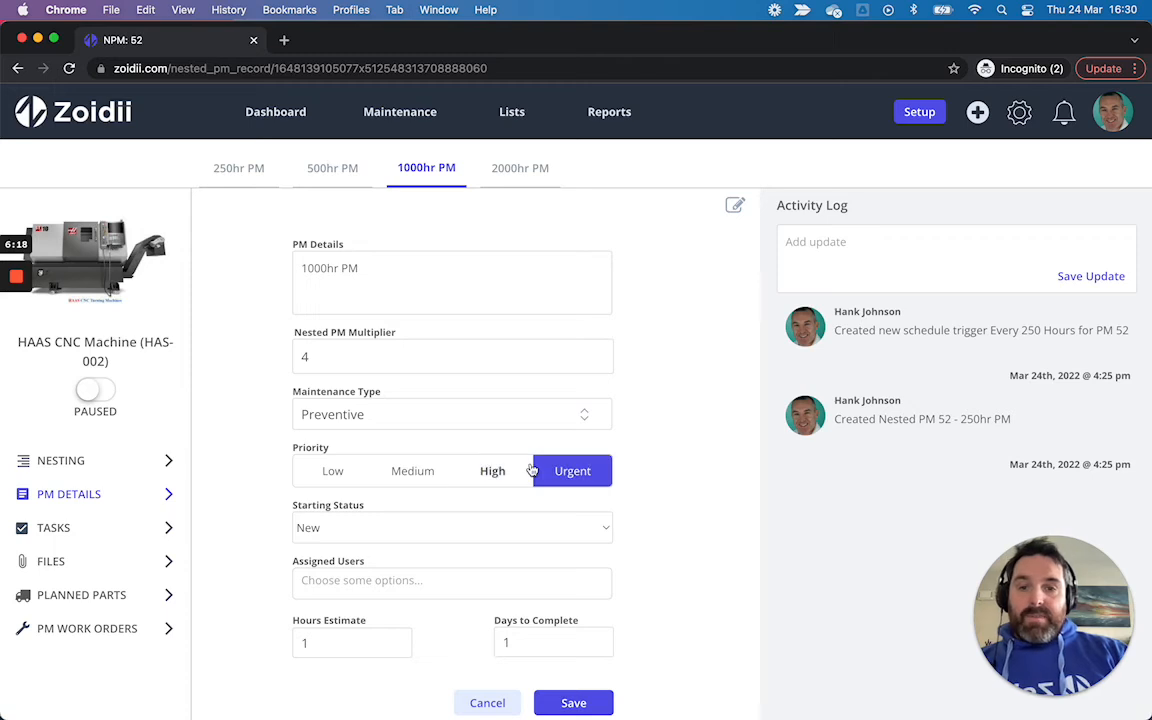
left_click(427, 582)
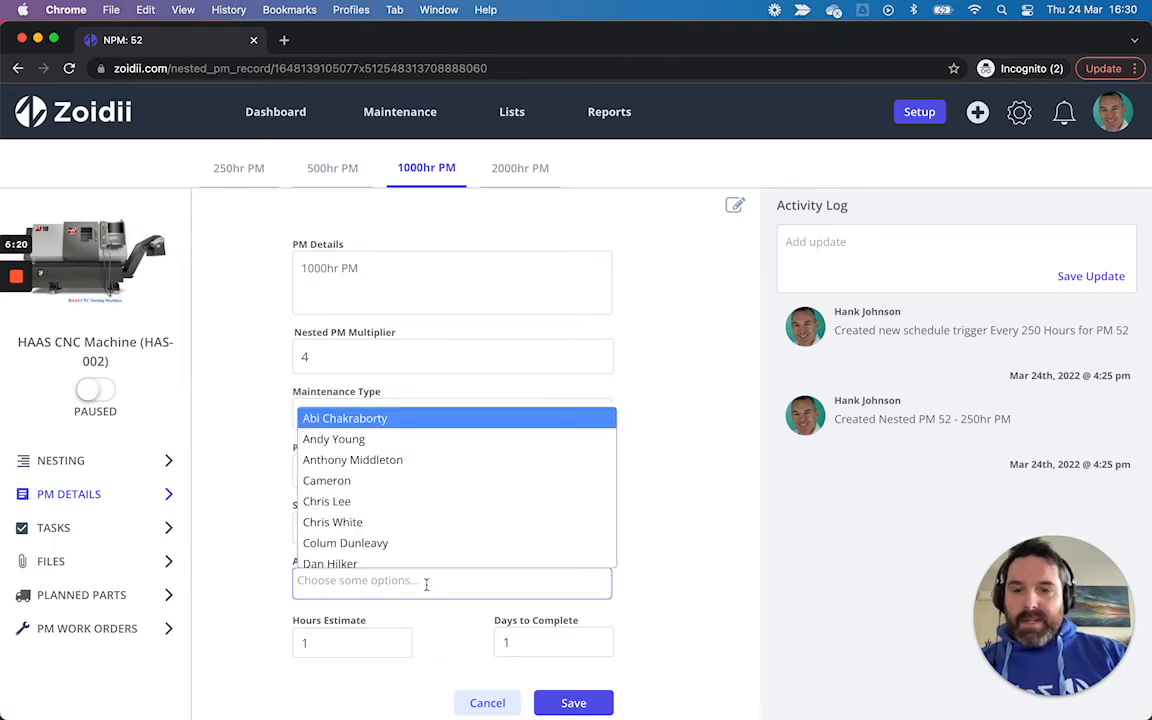
scroll(411, 550, "down", 1)
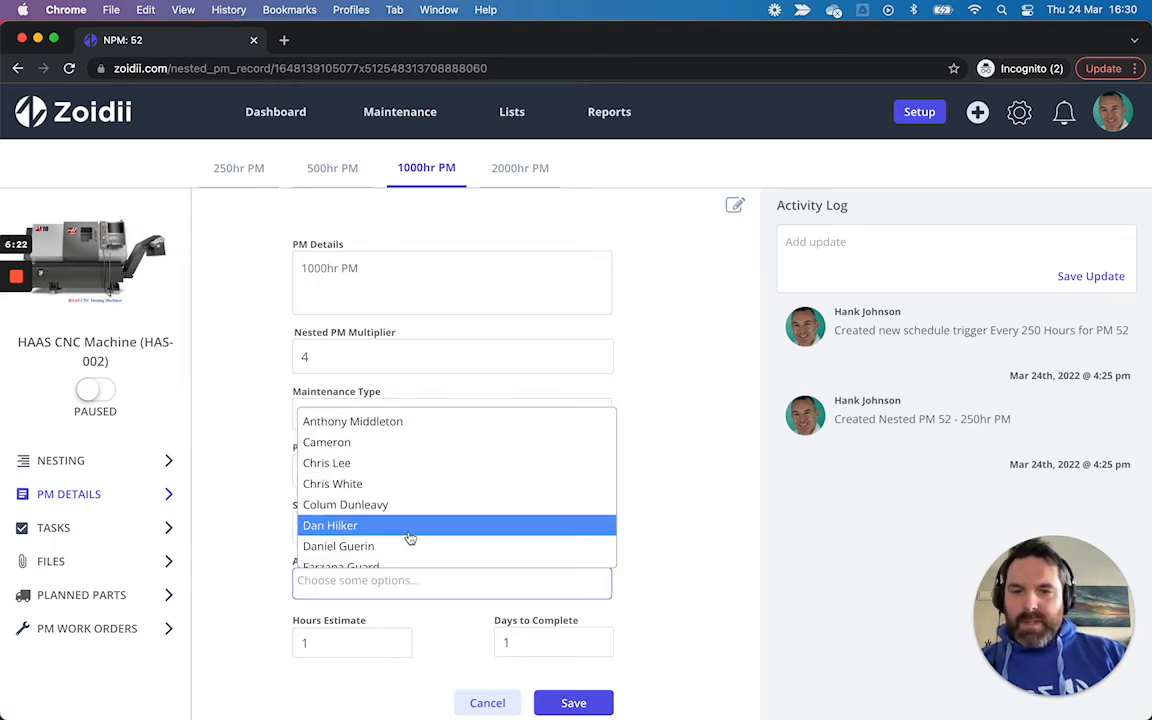
scroll(406, 455, "down", 1)
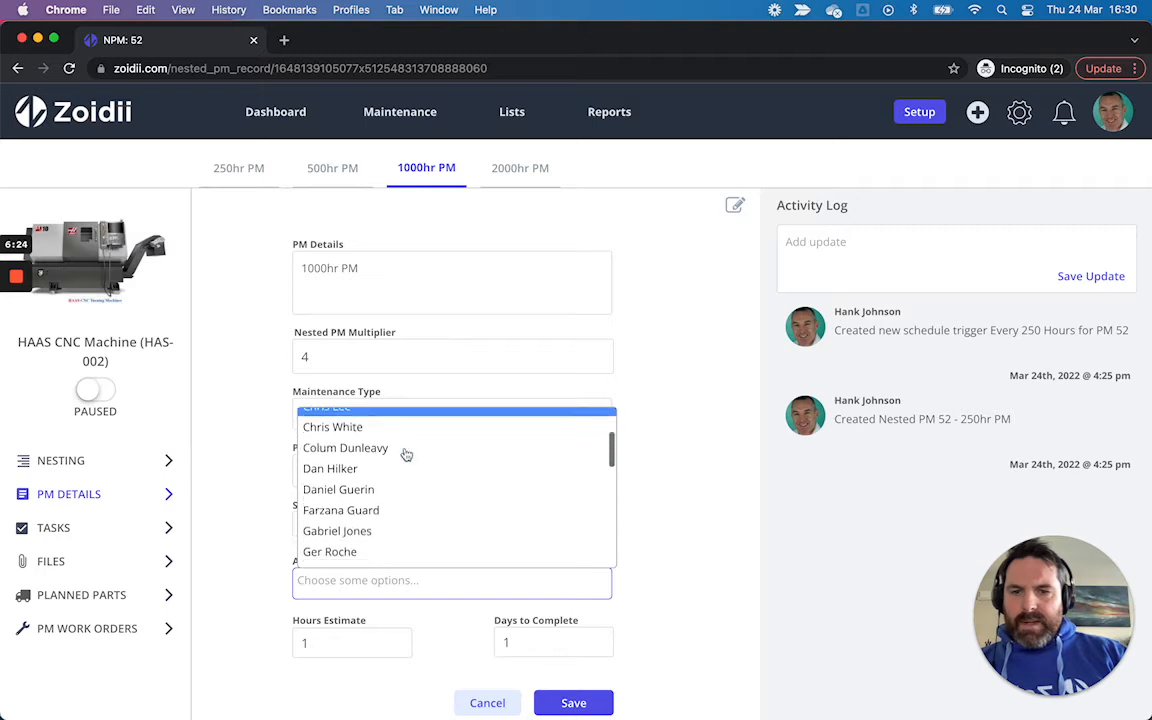
scroll(405, 455, "down", 2)
left_click(392, 437)
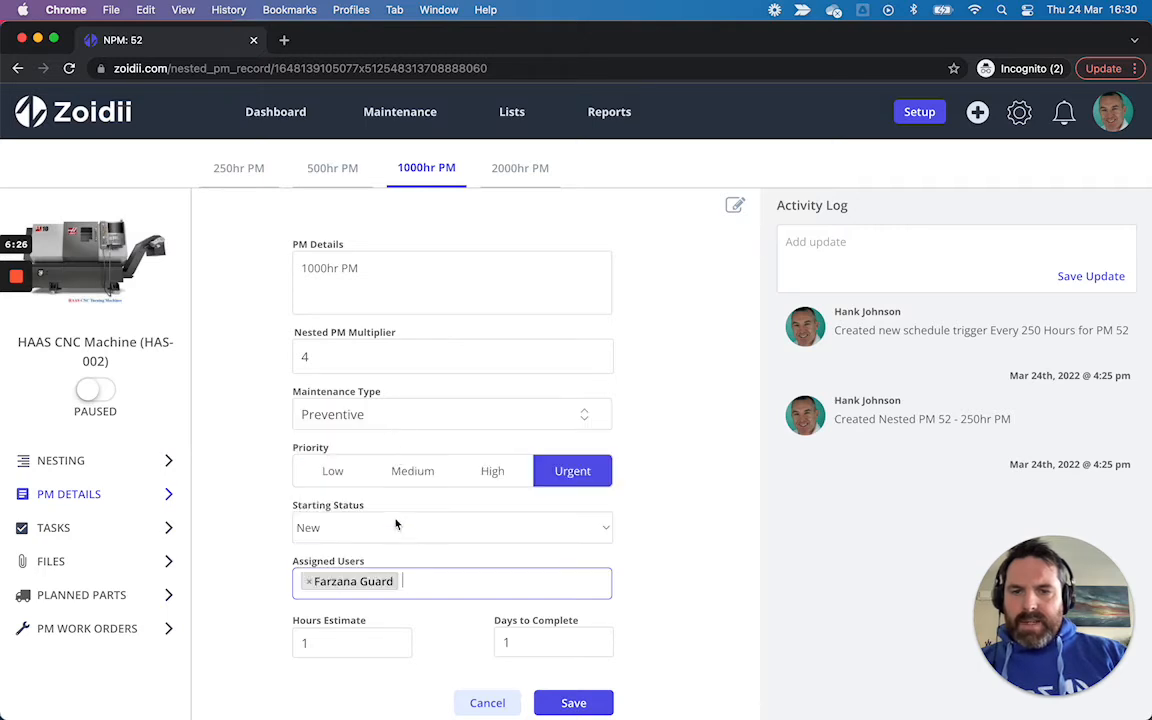
Step: Set the 1000hr PM hours estimate to 4 and days to complete to 7, and save the details
double_click(360, 643)
type("4")
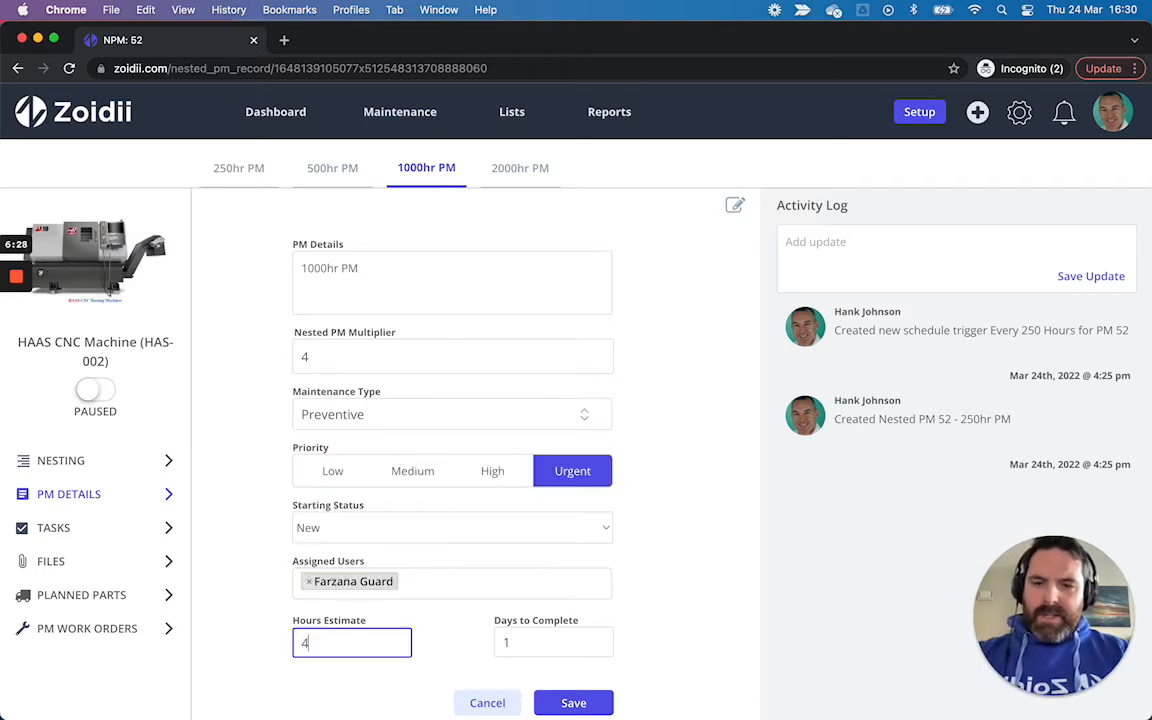
double_click(505, 643)
type("7")
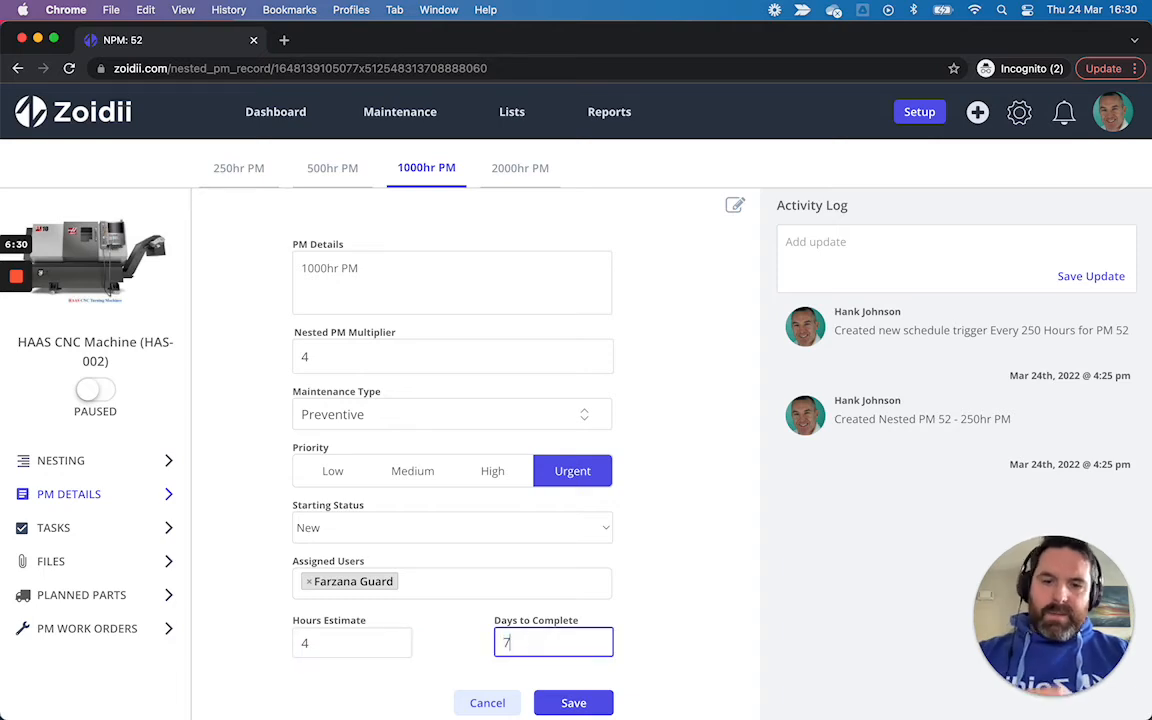
left_click(571, 703)
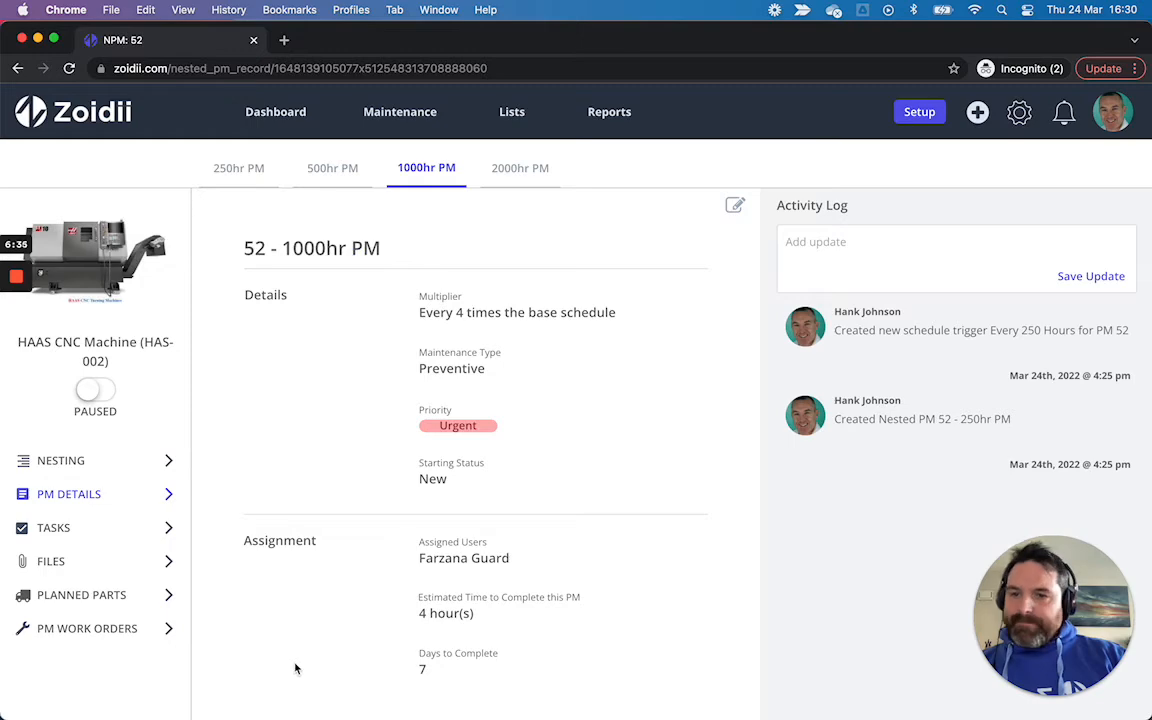
Step: Add the Haas CNC 1,000hr PM Checklist to the 1000hr PM tasks
left_click(138, 537)
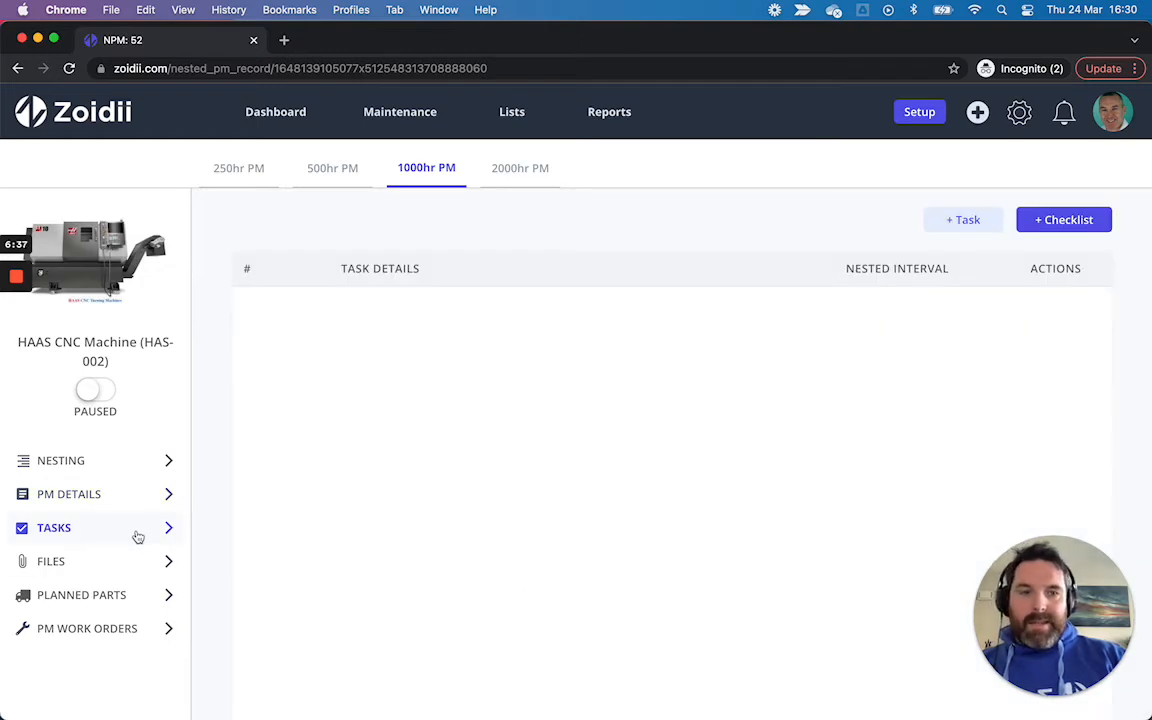
left_click(1059, 220)
left_click(581, 336)
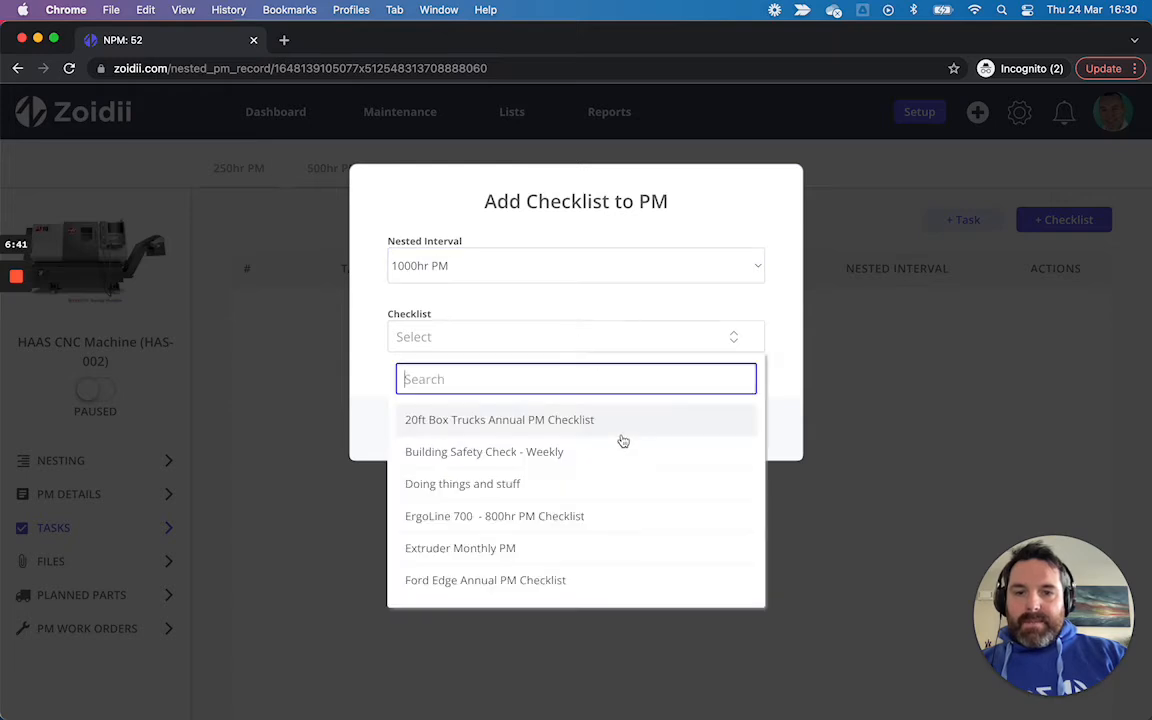
scroll(625, 442, "down", 4)
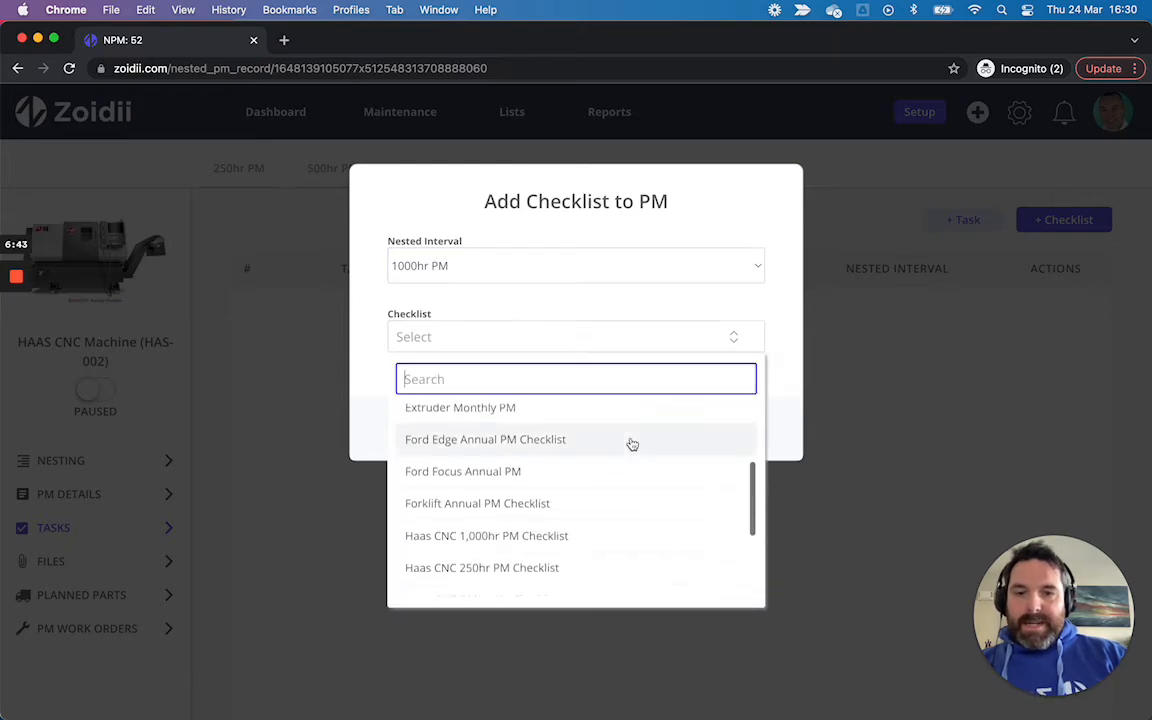
scroll(628, 445, "down", 2)
left_click(512, 477)
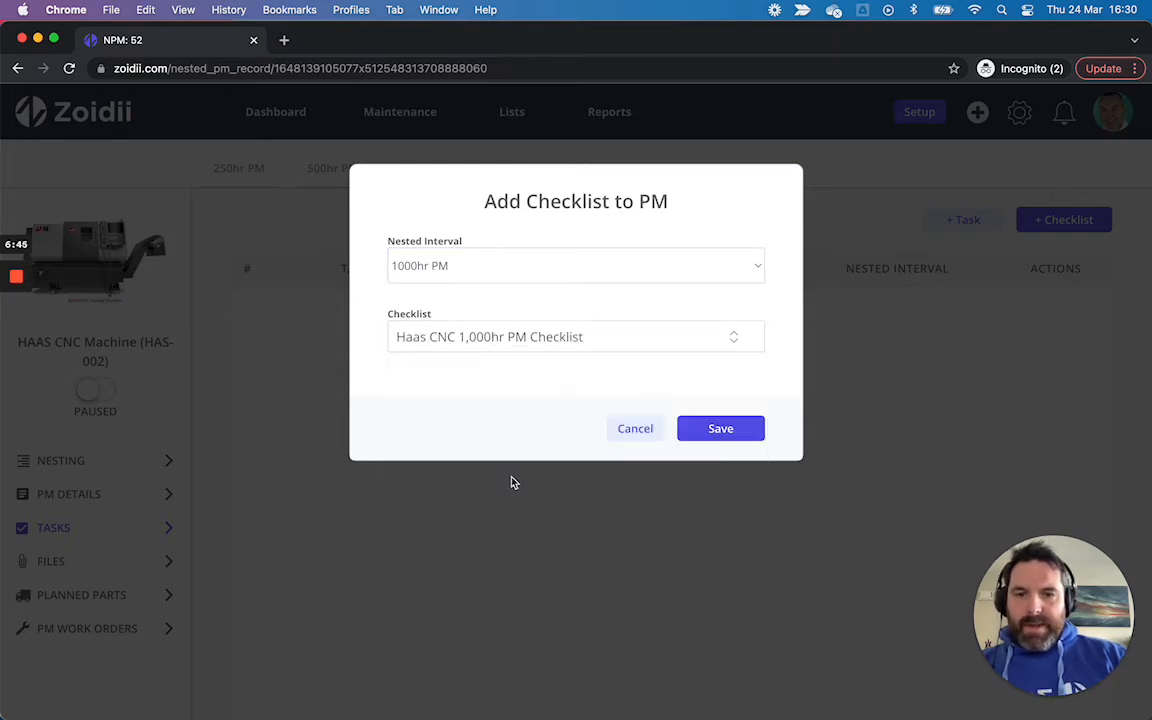
left_click(707, 432)
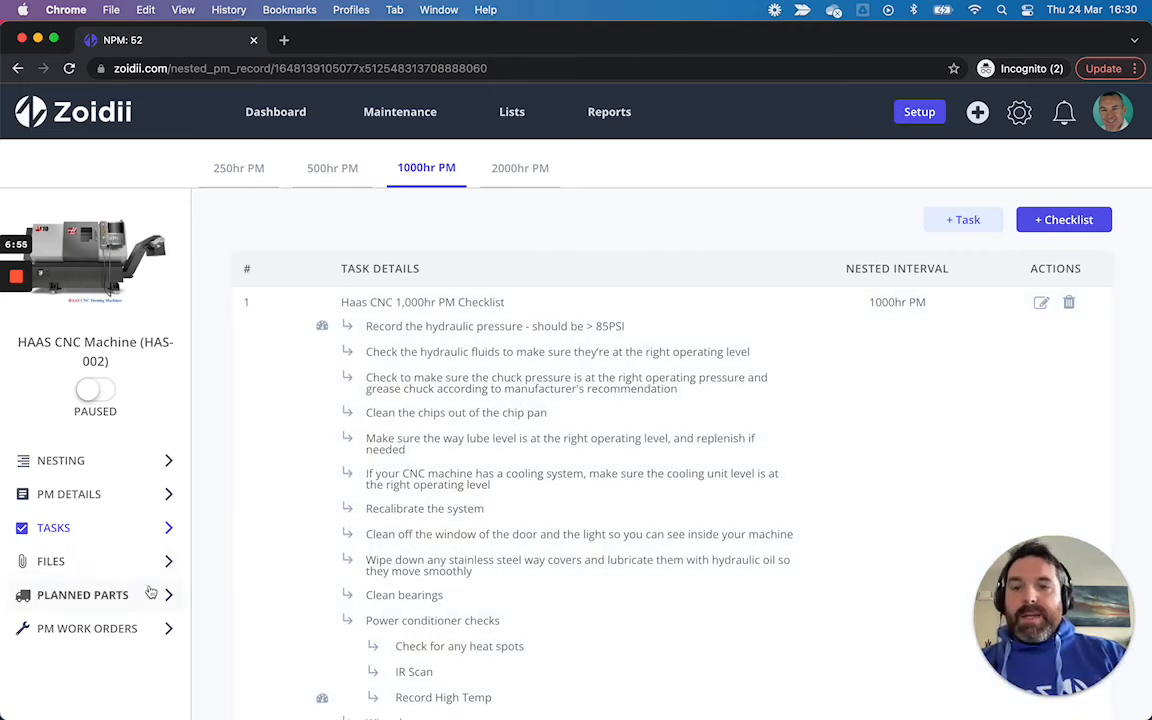
Step: Add Drive Belt from Parts Warehouse (A/04) as a 1000hr PM planned part with quantity 1 and save
left_click(149, 592)
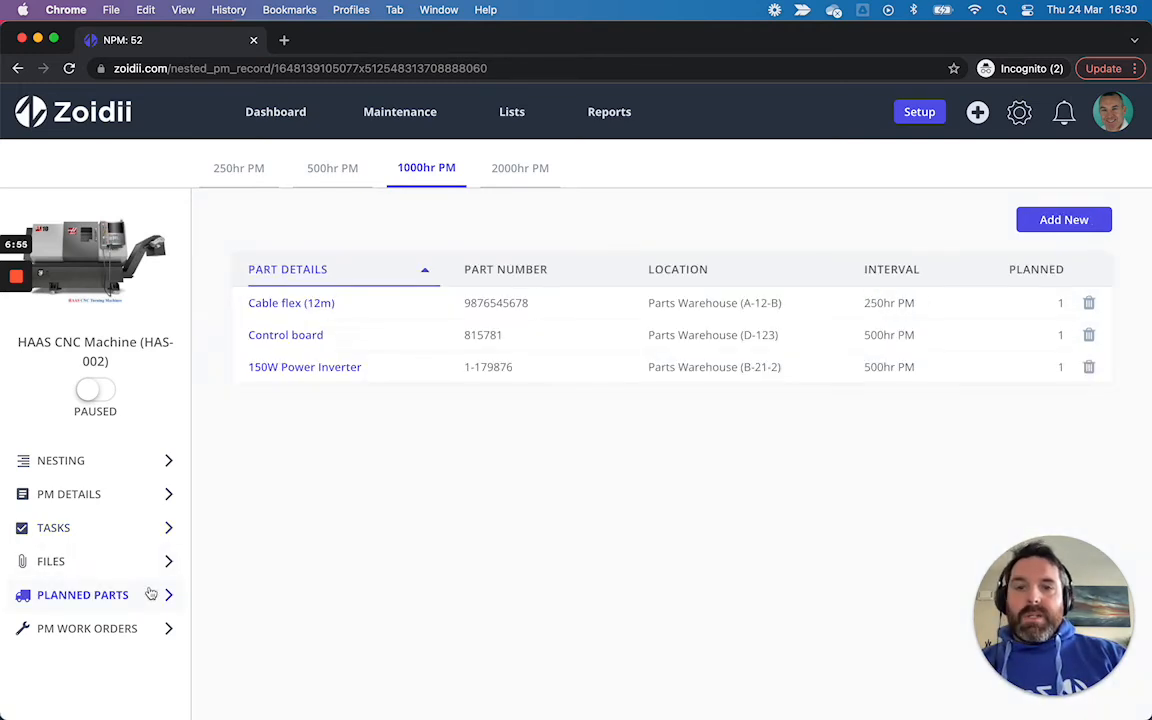
left_click(1064, 222)
left_click(471, 298)
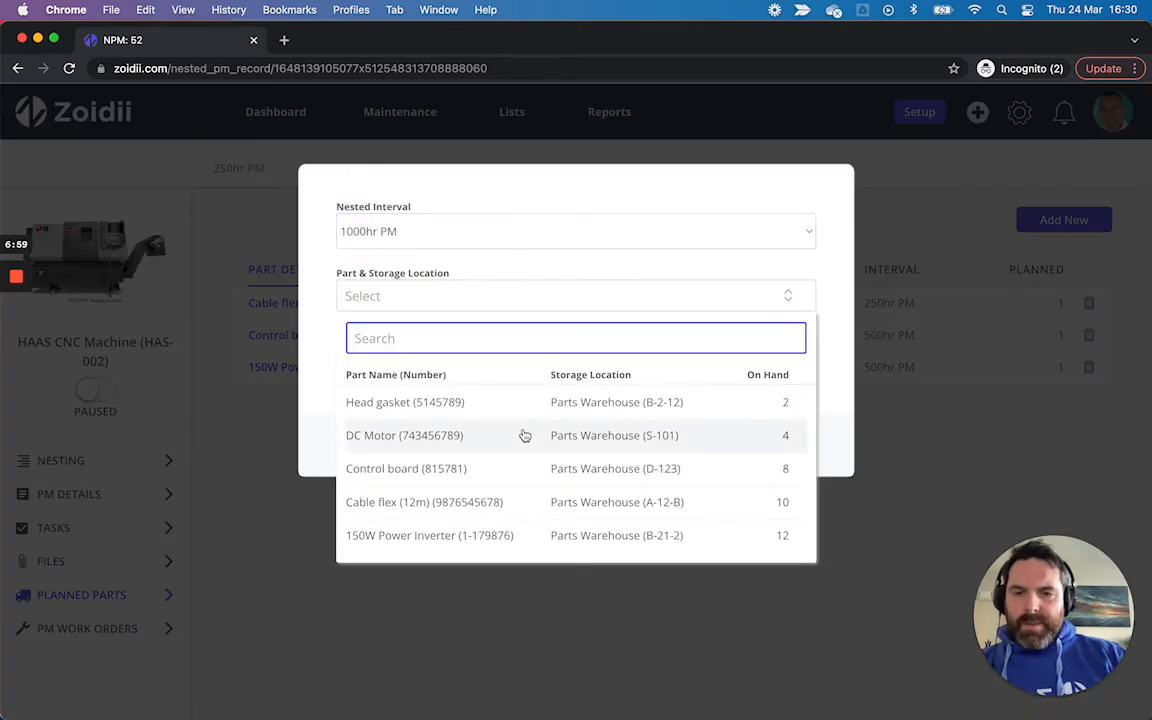
scroll(509, 447, "down", 5)
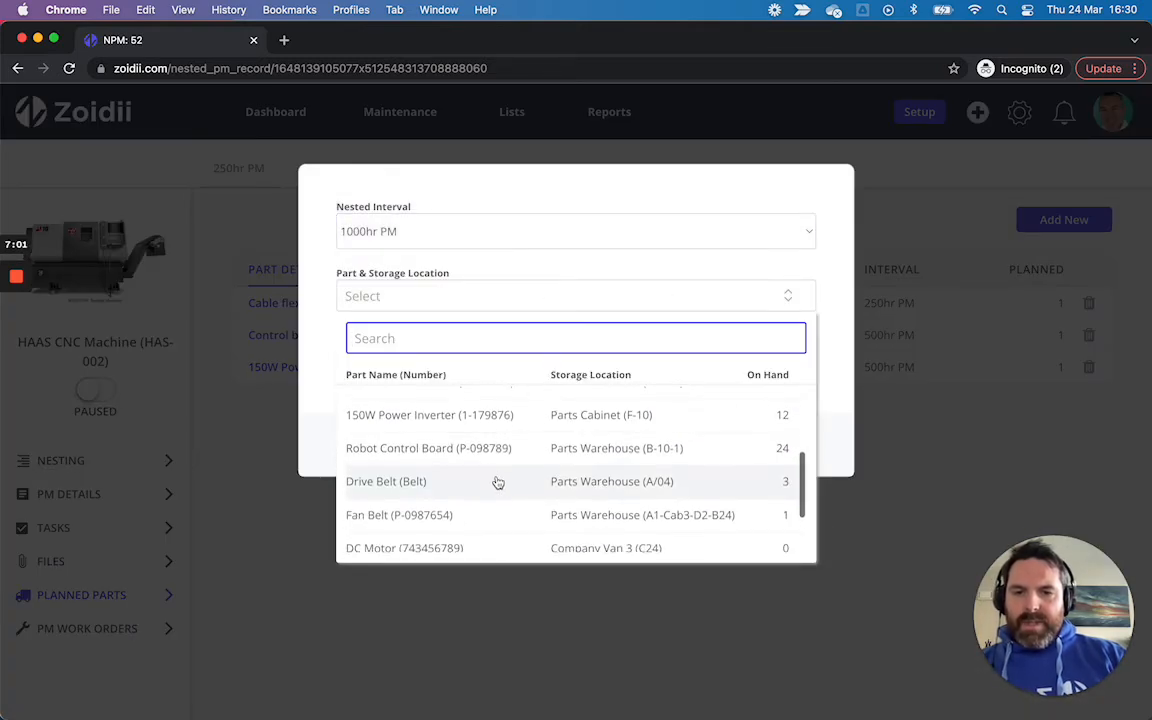
left_click(496, 484)
left_click(447, 362)
type("1")
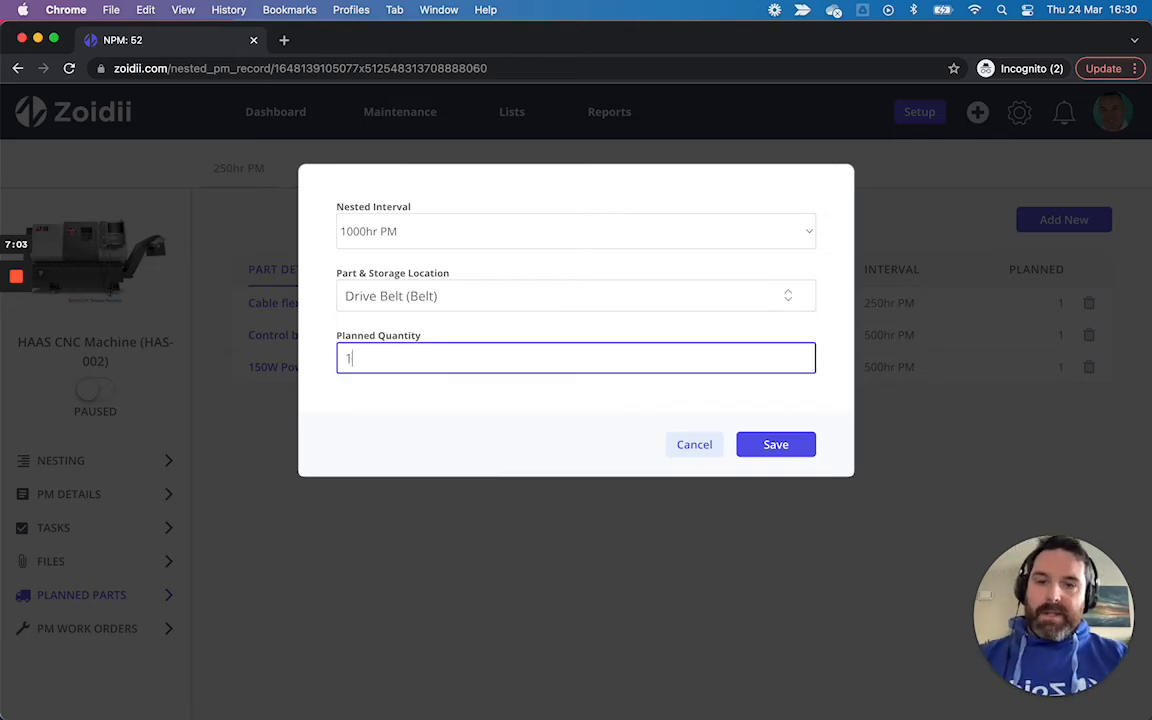
left_click(748, 449)
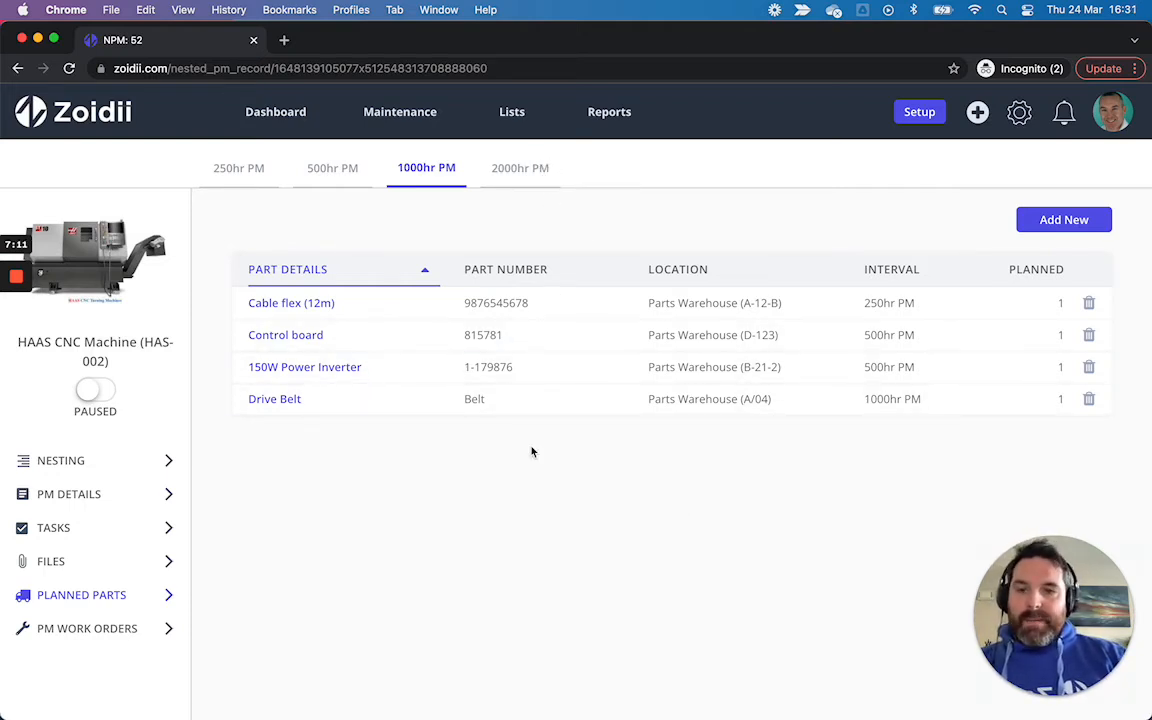
Step: Change the next due nested PM to the 500hr PM at iteration 6 and save
left_click(147, 463)
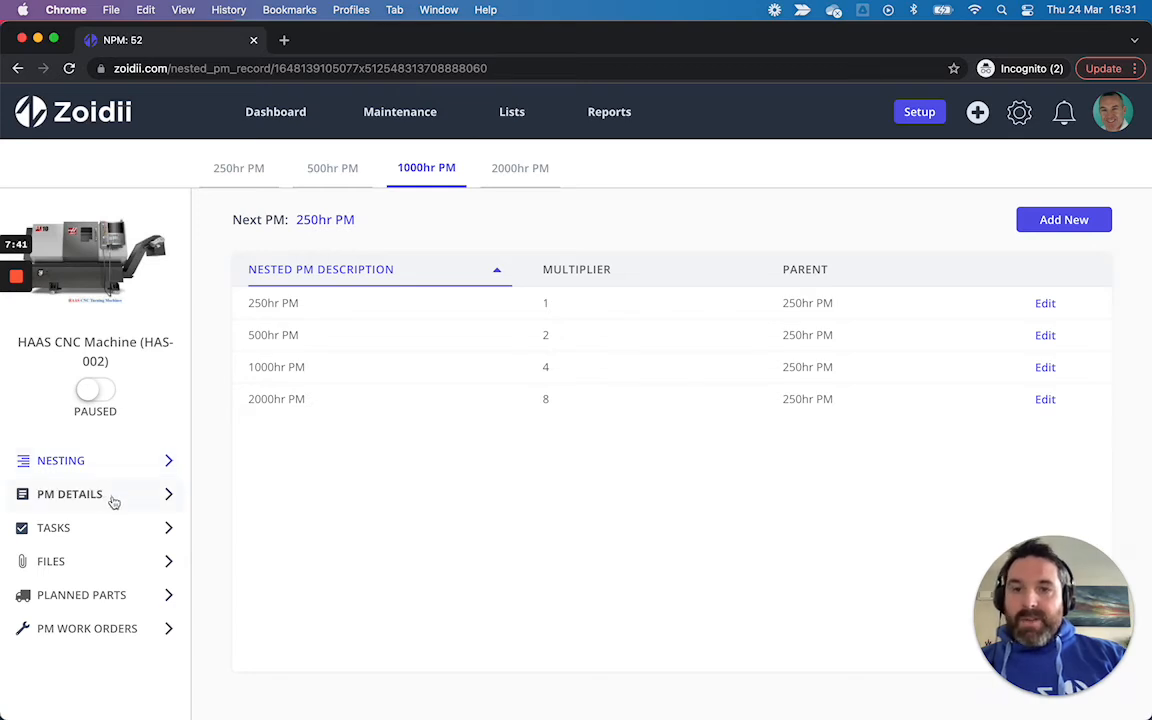
left_click(241, 174)
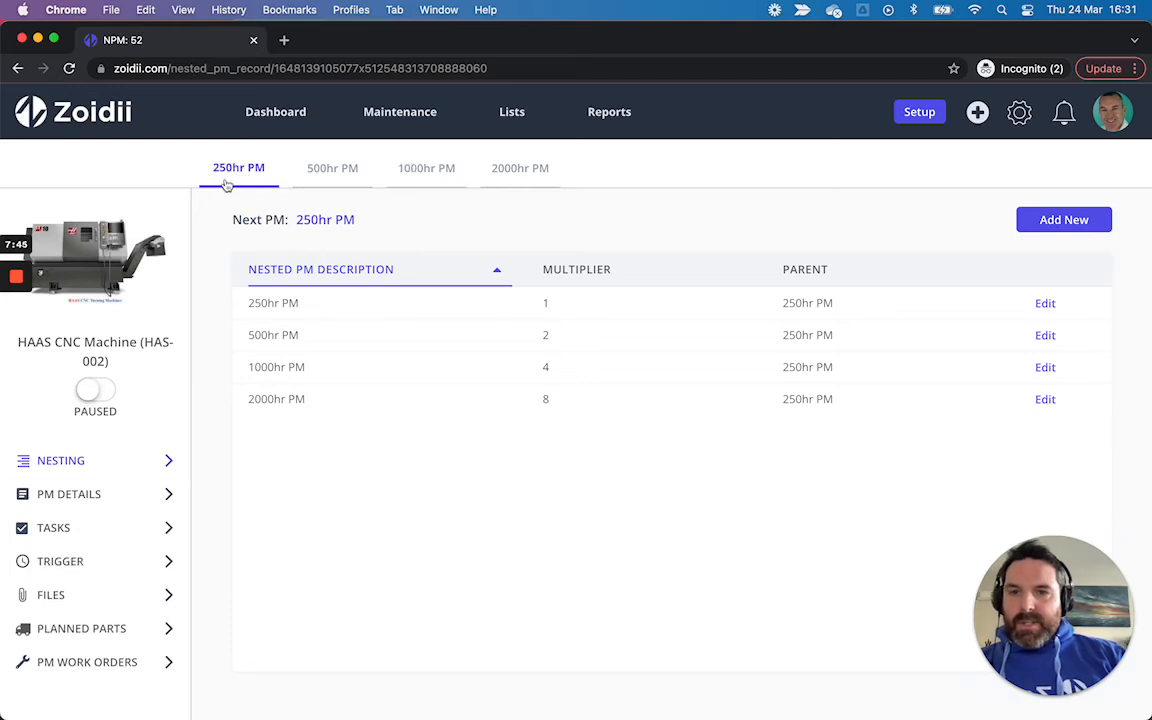
left_click(78, 566)
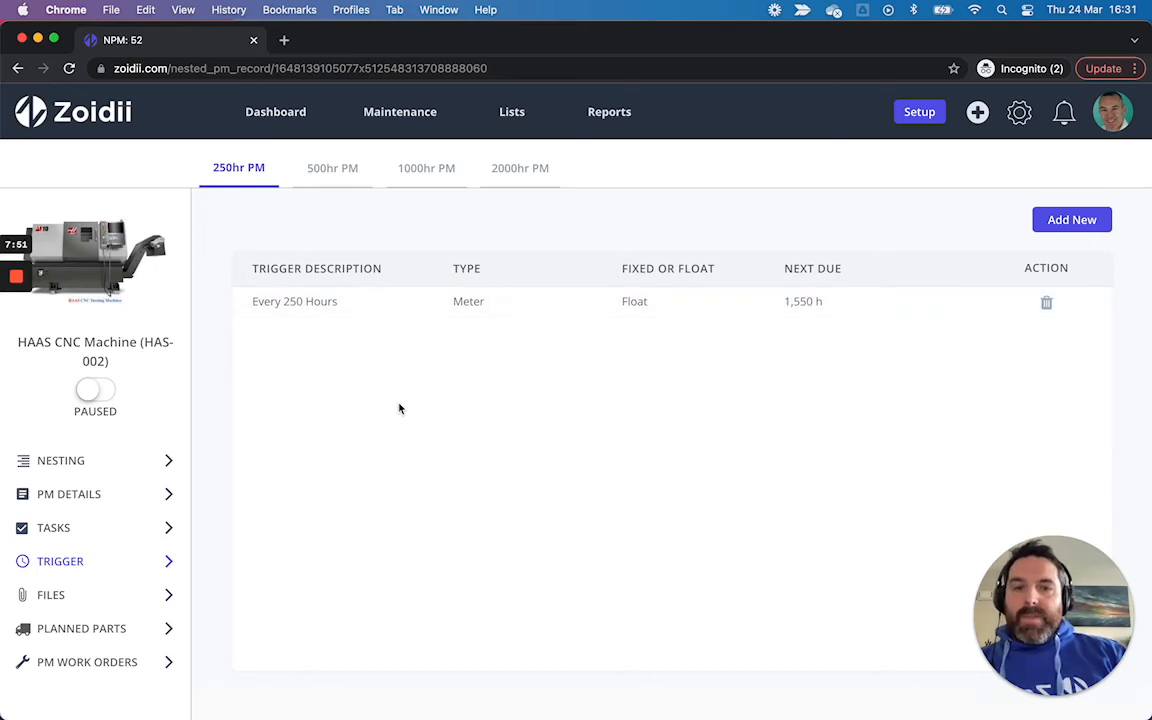
left_click(99, 465)
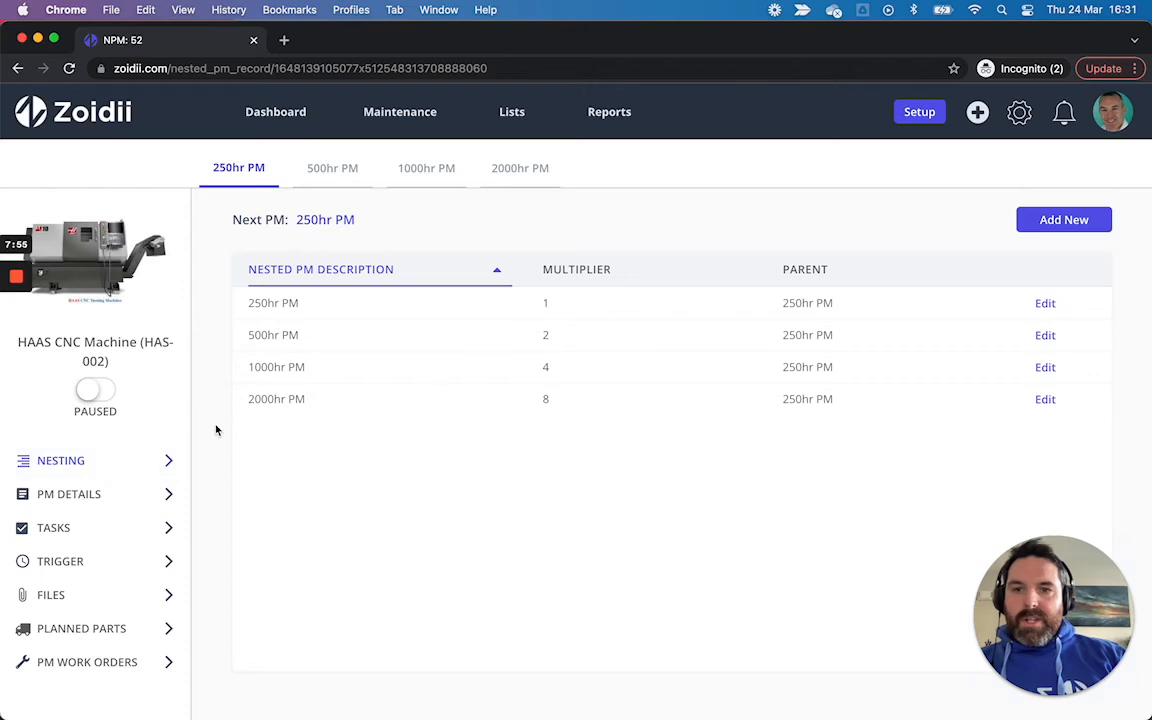
left_click(327, 222)
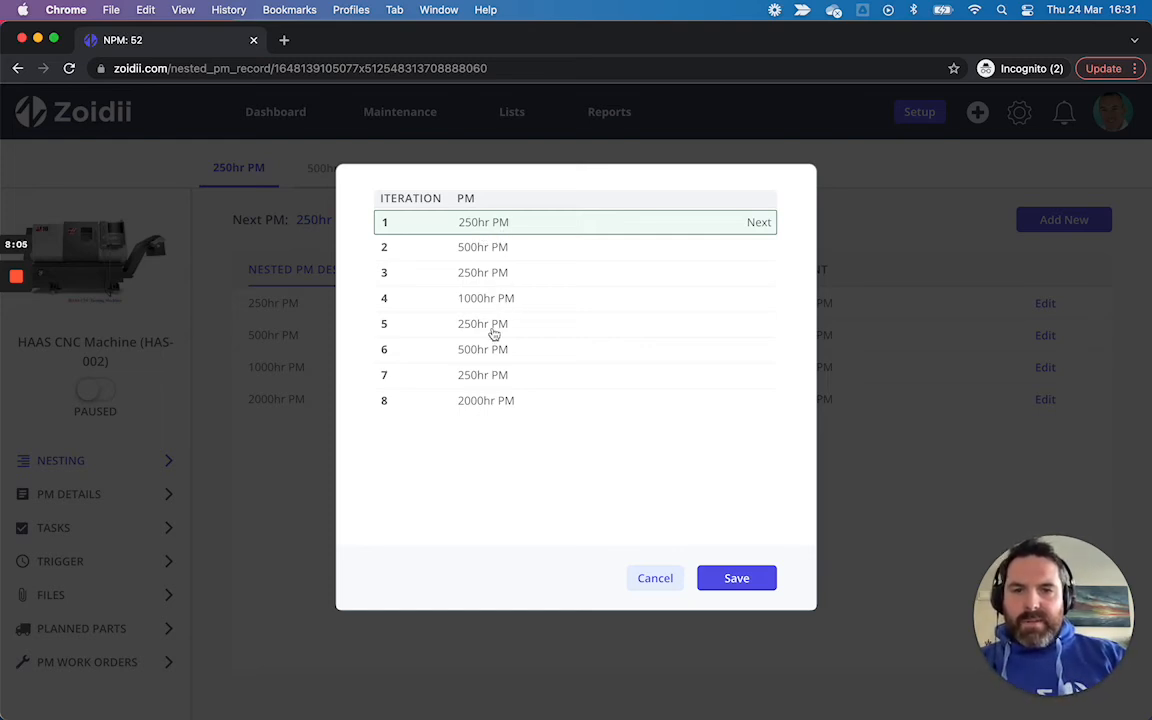
left_click(468, 352)
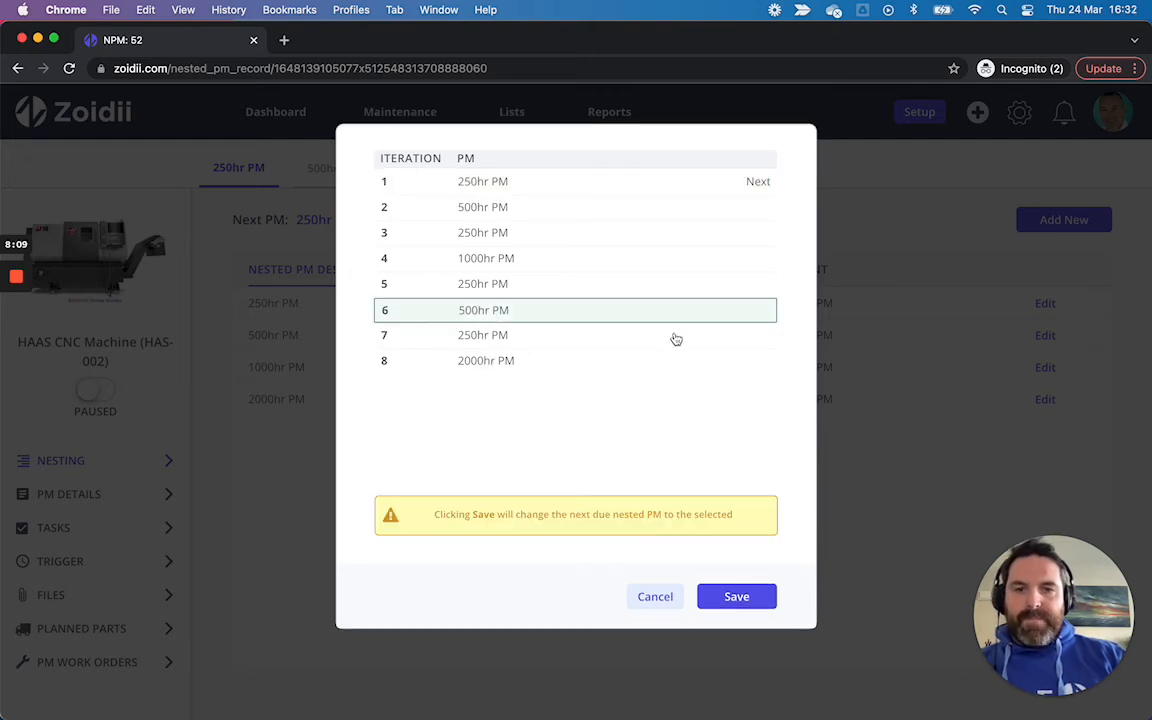
left_click(728, 596)
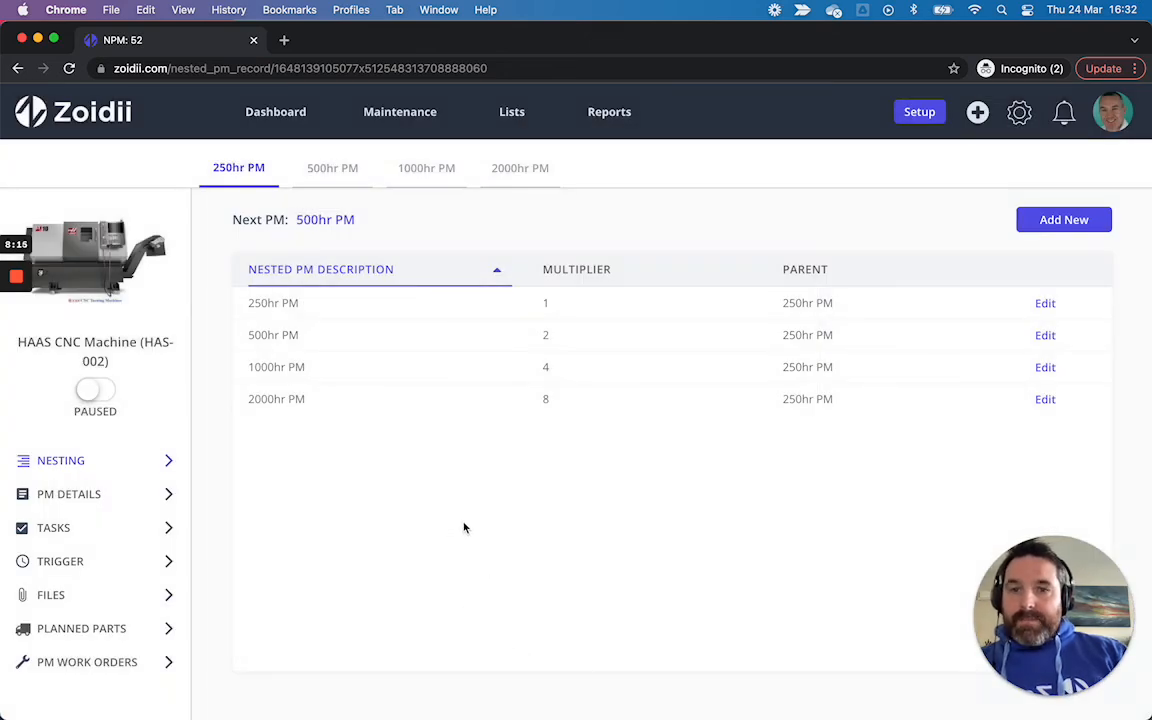
Step: Set the PM to running and create a PM work order now from the PM work orders list
left_click(95, 391)
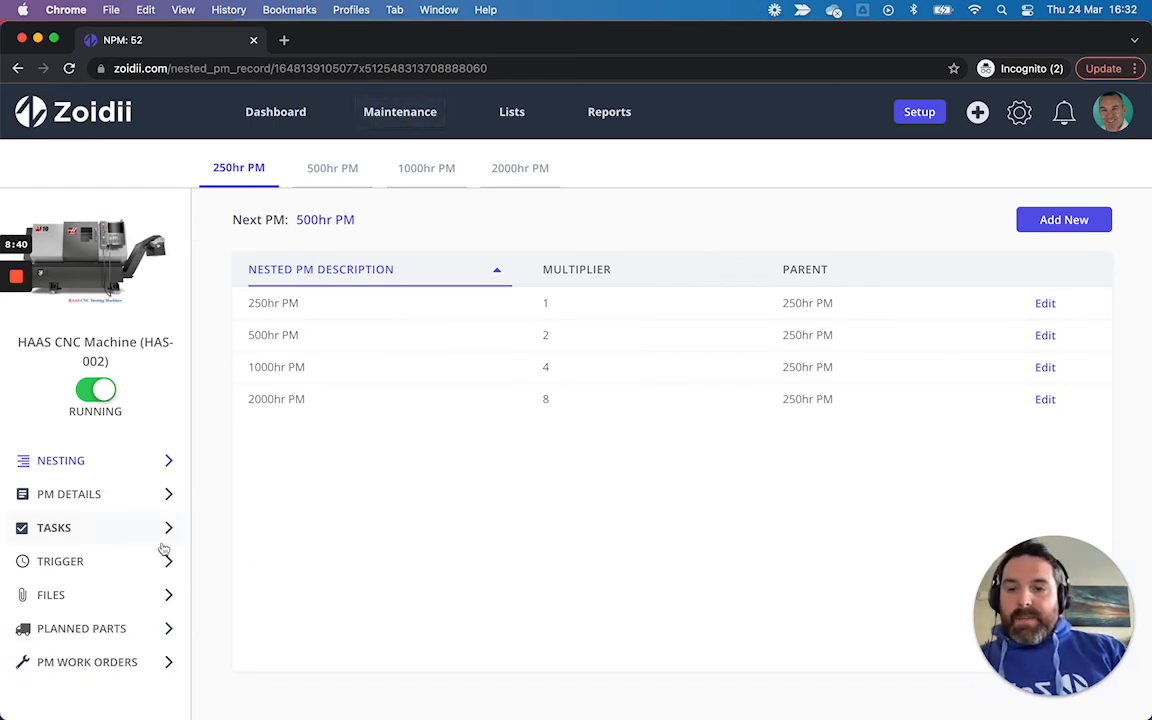
left_click(123, 661)
left_click(1010, 218)
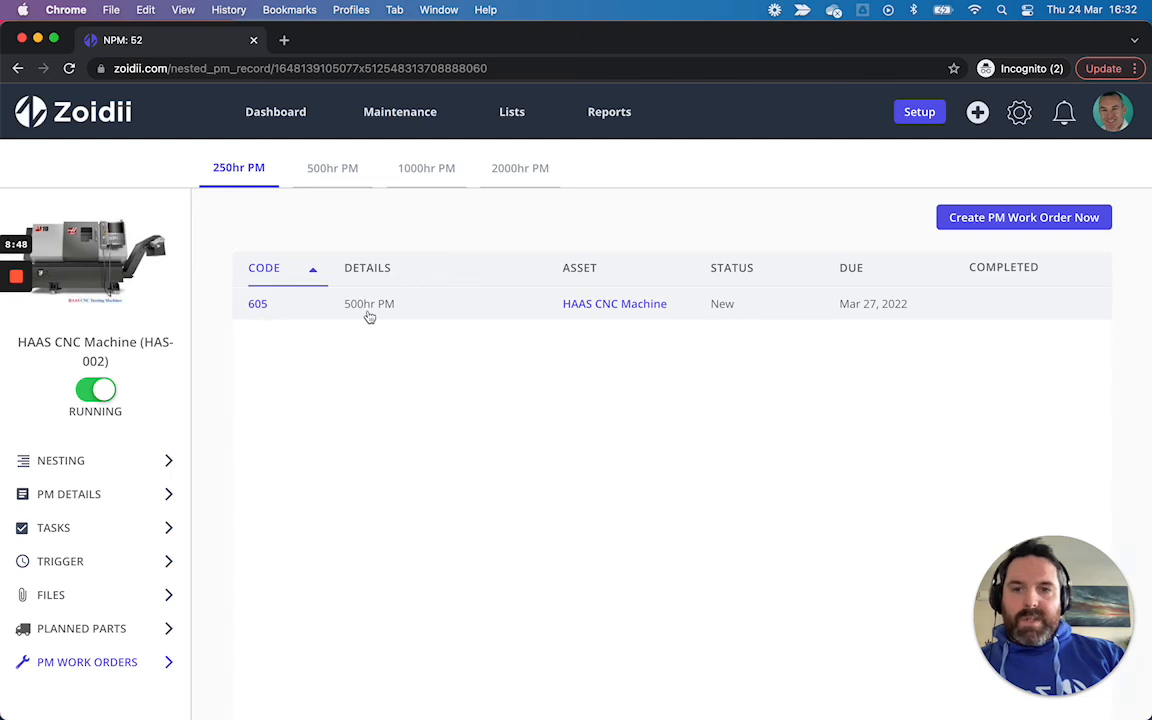
Step: Open work order 605 in a new browser tab and check which PM the nesting lists as next
right_click(262, 306)
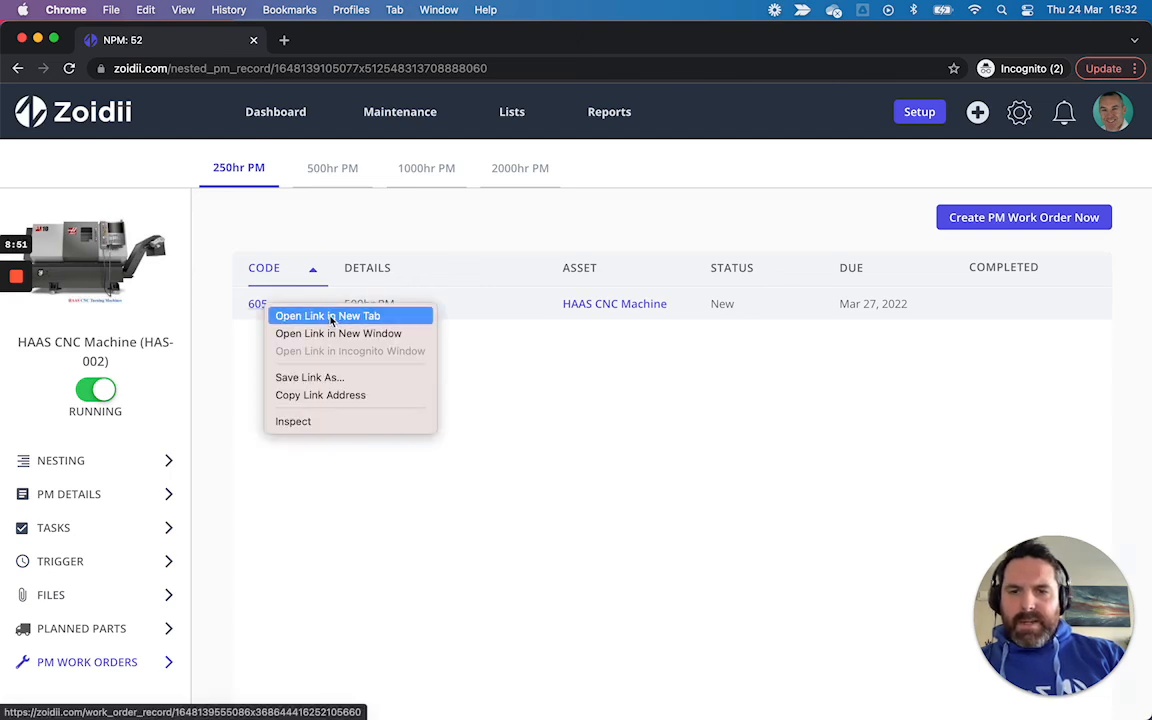
left_click(340, 316)
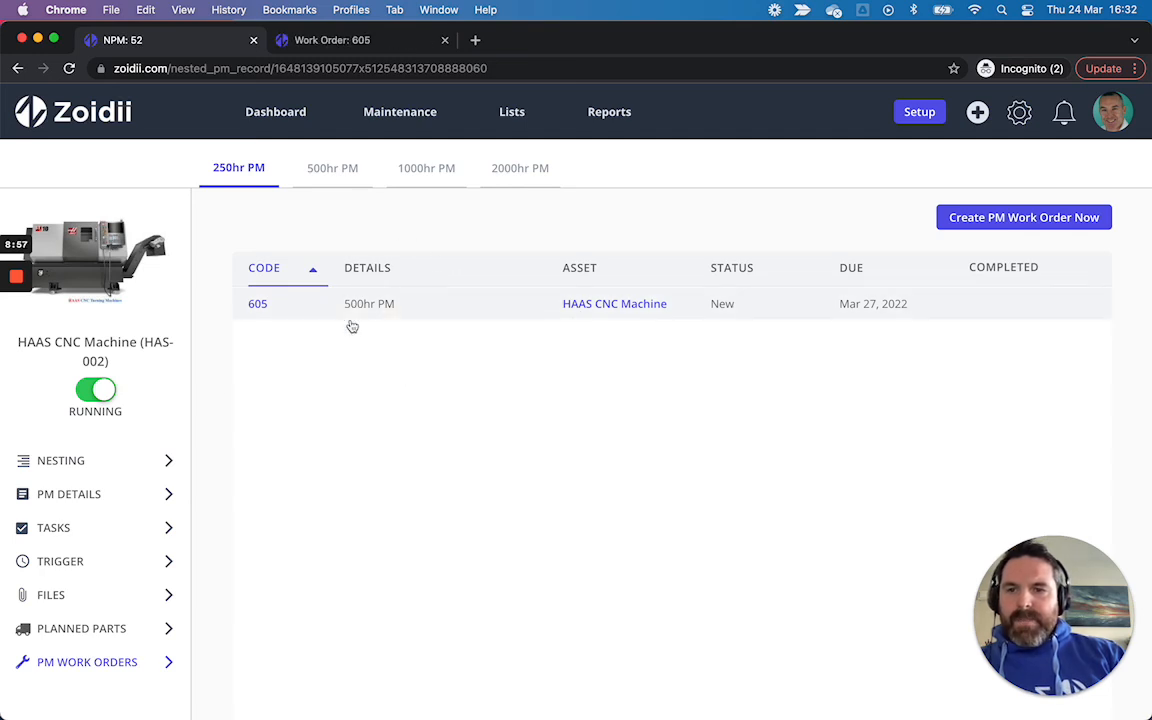
left_click(75, 462)
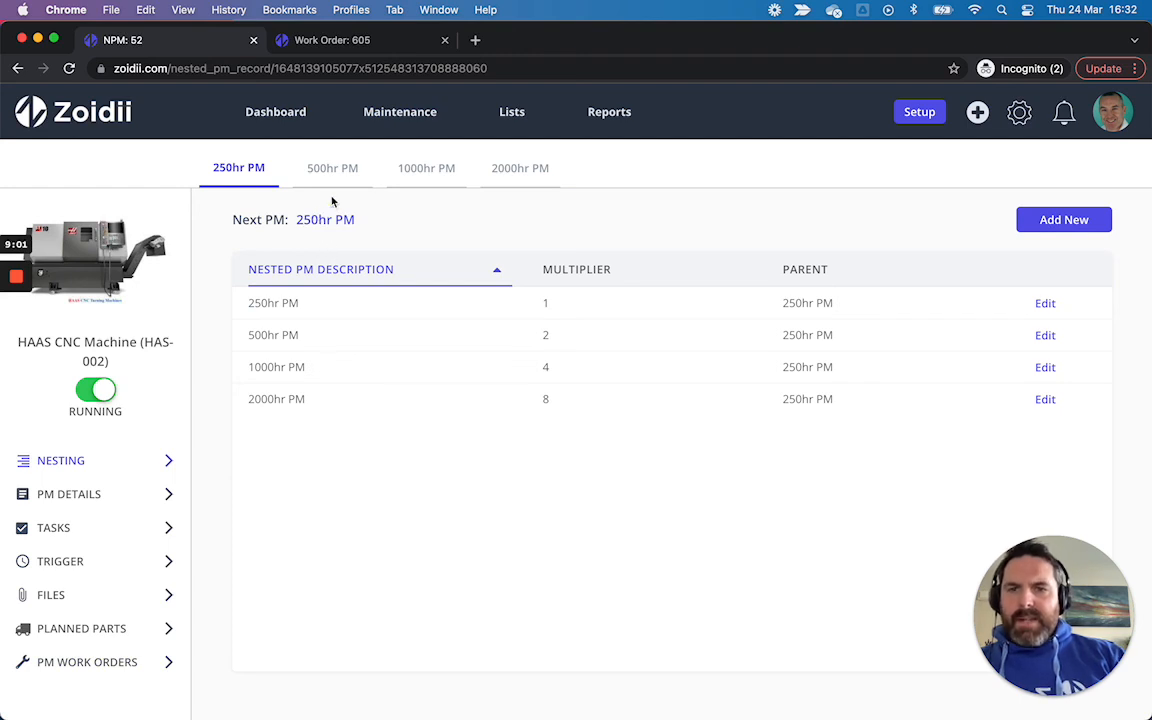
Step: Open the preventive maintenance list and sort it by PM code in descending order
left_click(400, 120)
left_click(476, 249)
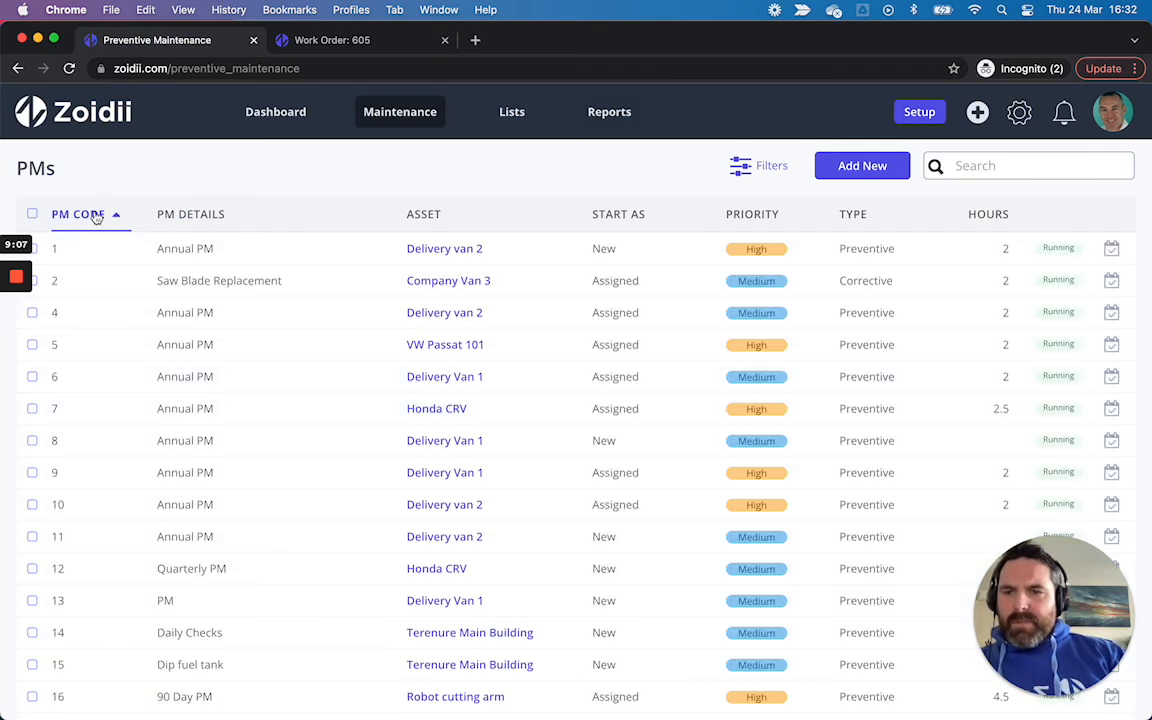
left_click(96, 216)
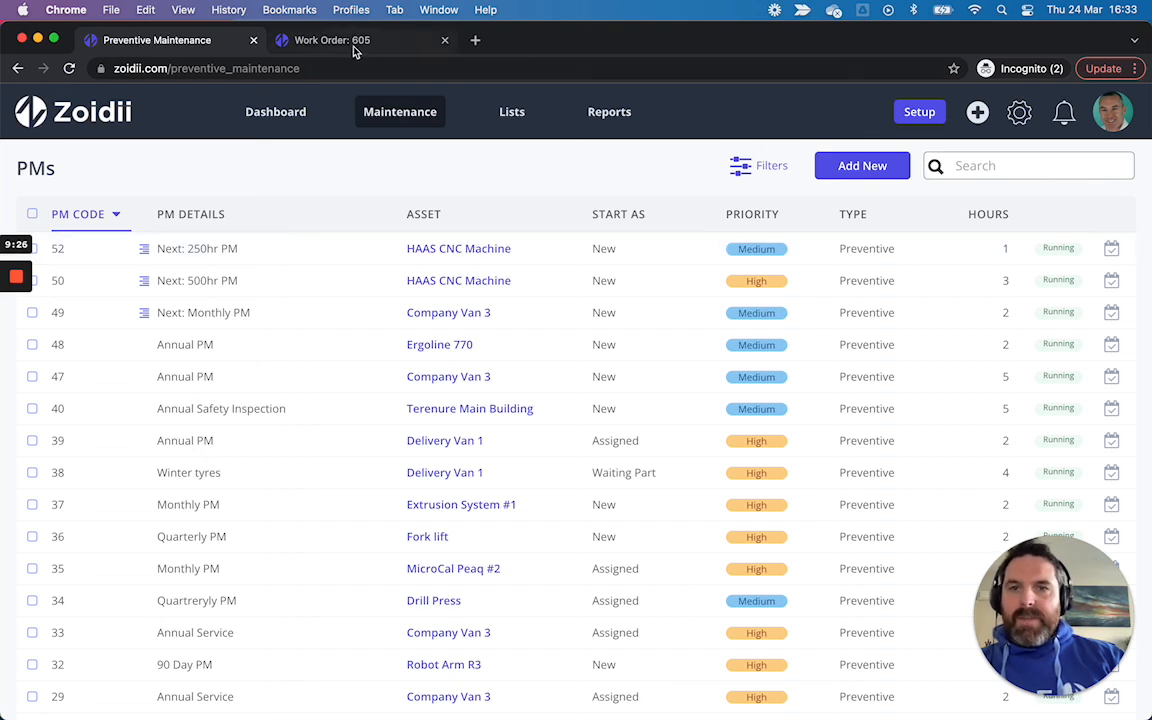
Step: Switch to the work order 605 tab and review its details, tasks, parts and files
left_click(319, 41)
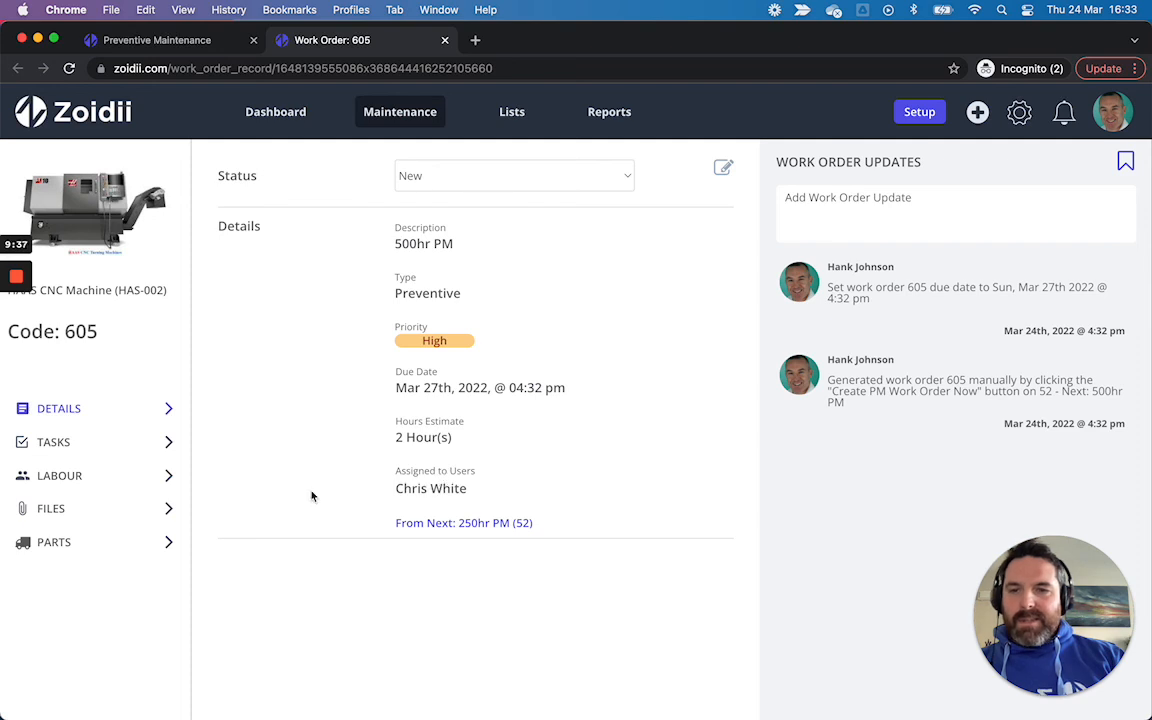
left_click(84, 443)
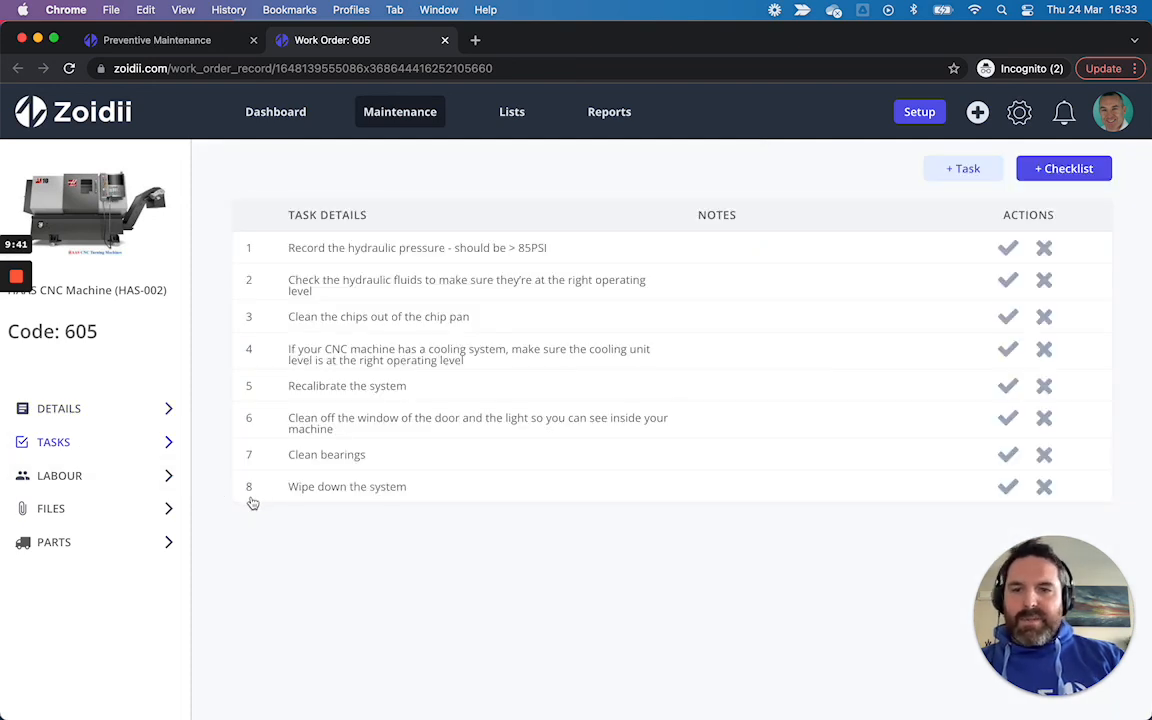
left_click(126, 546)
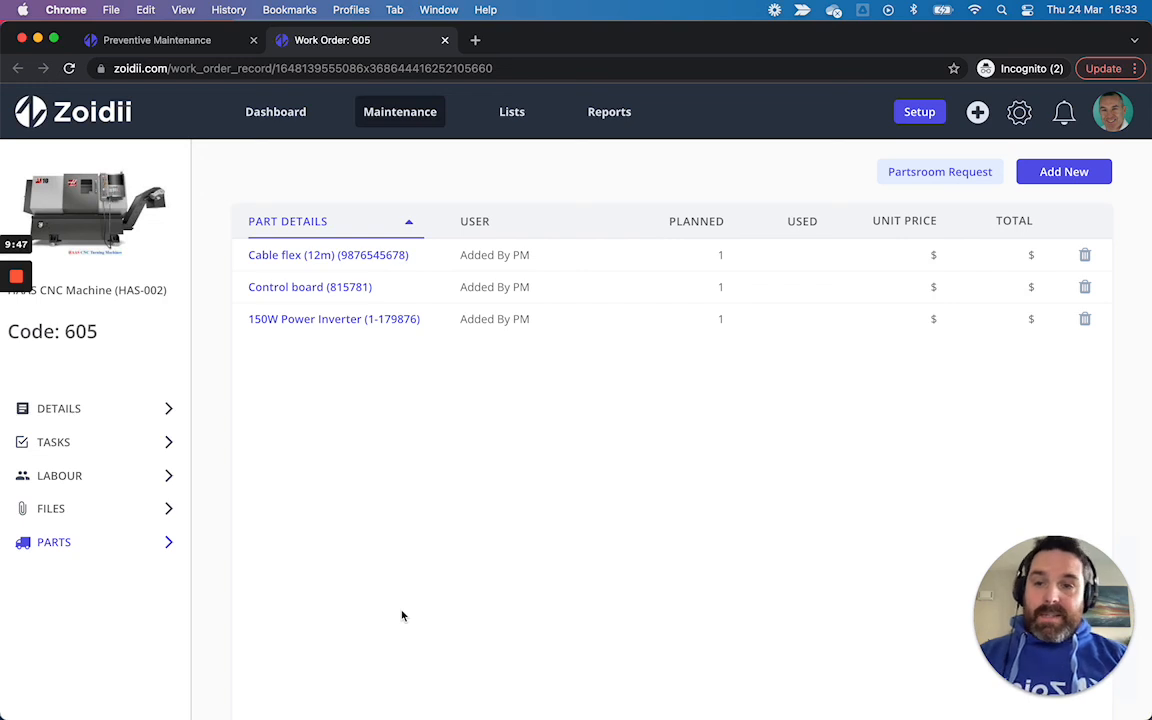
left_click(100, 511)
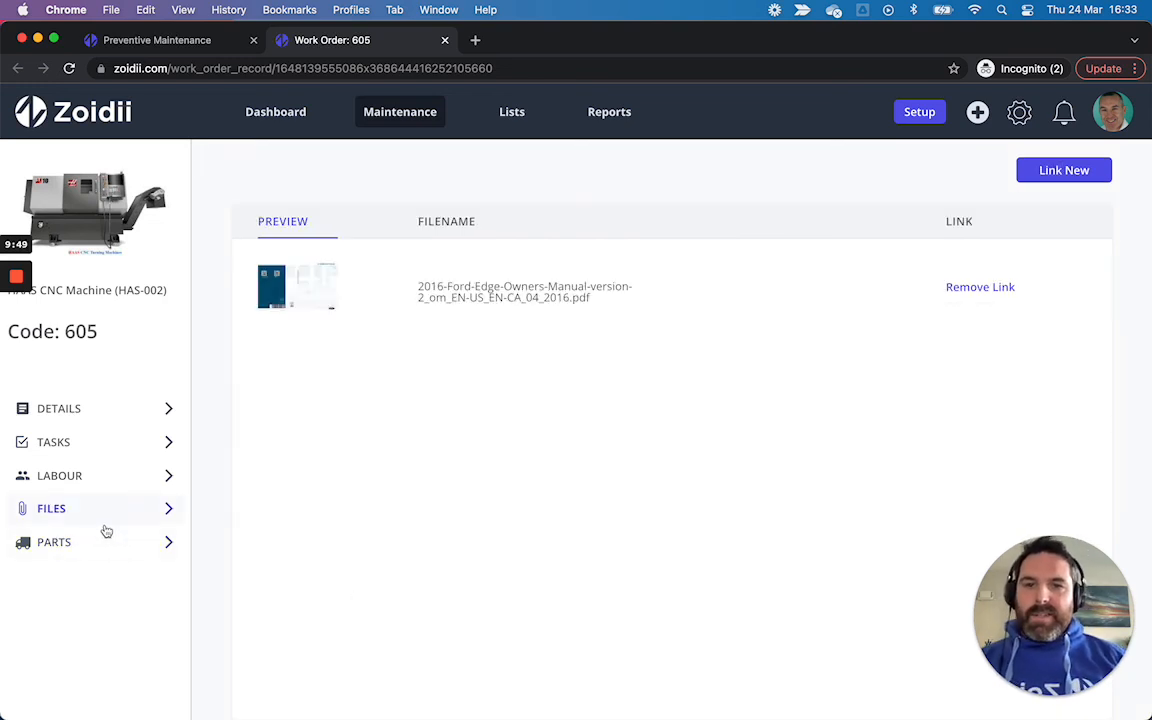